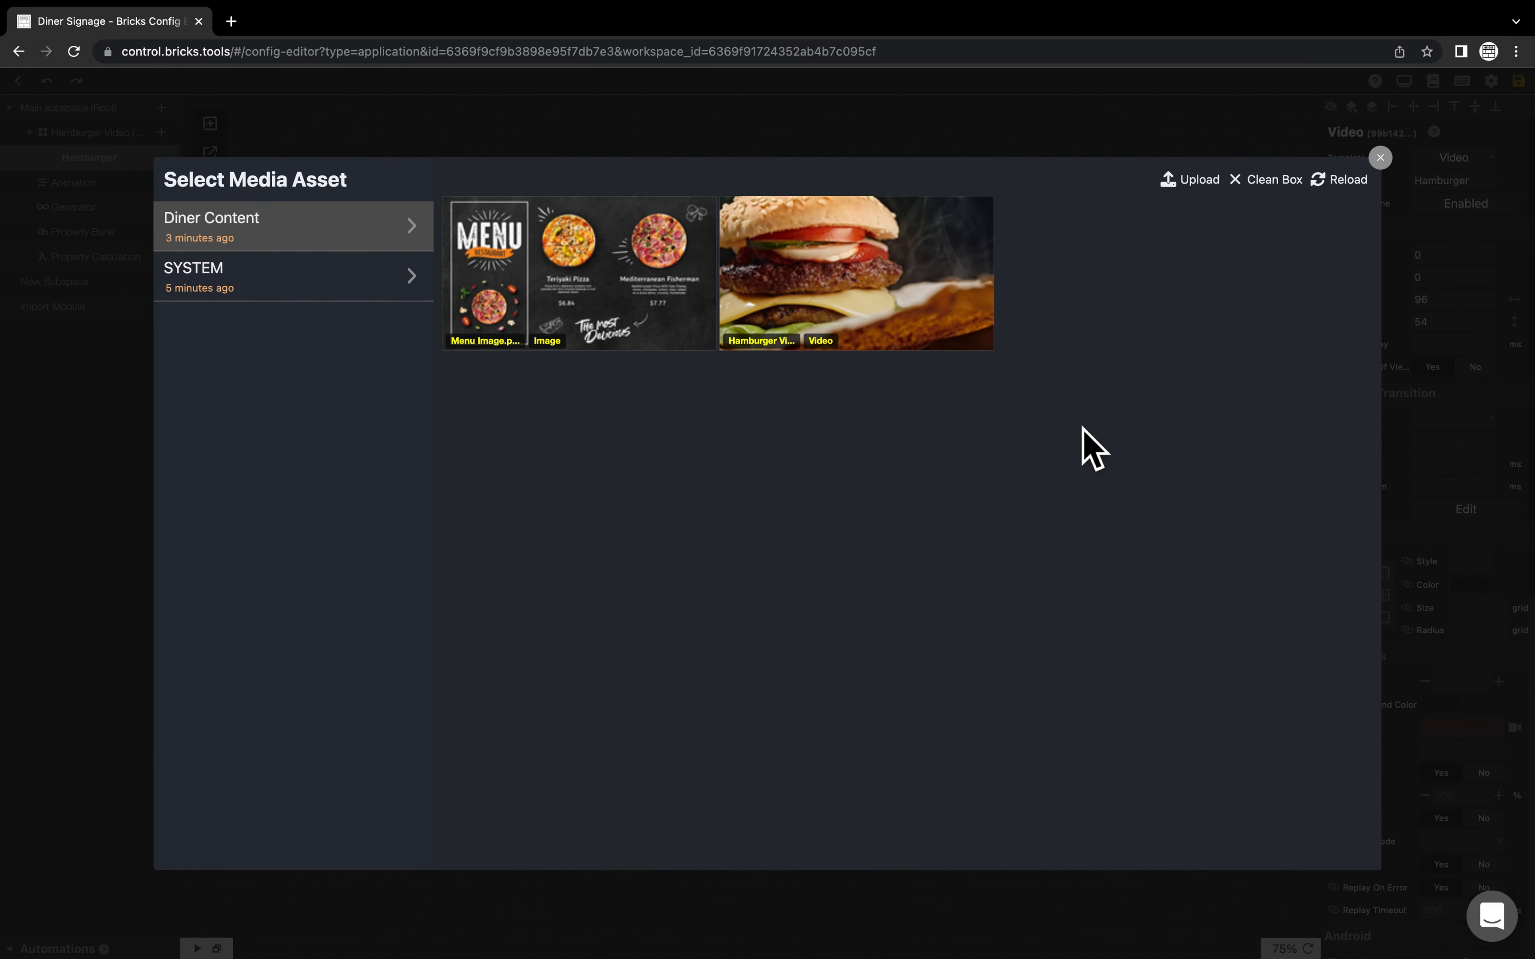
Assign the Hamburger video from Diner Content to the Hamburger brick's path and preview the playback.
left_click(968, 308)
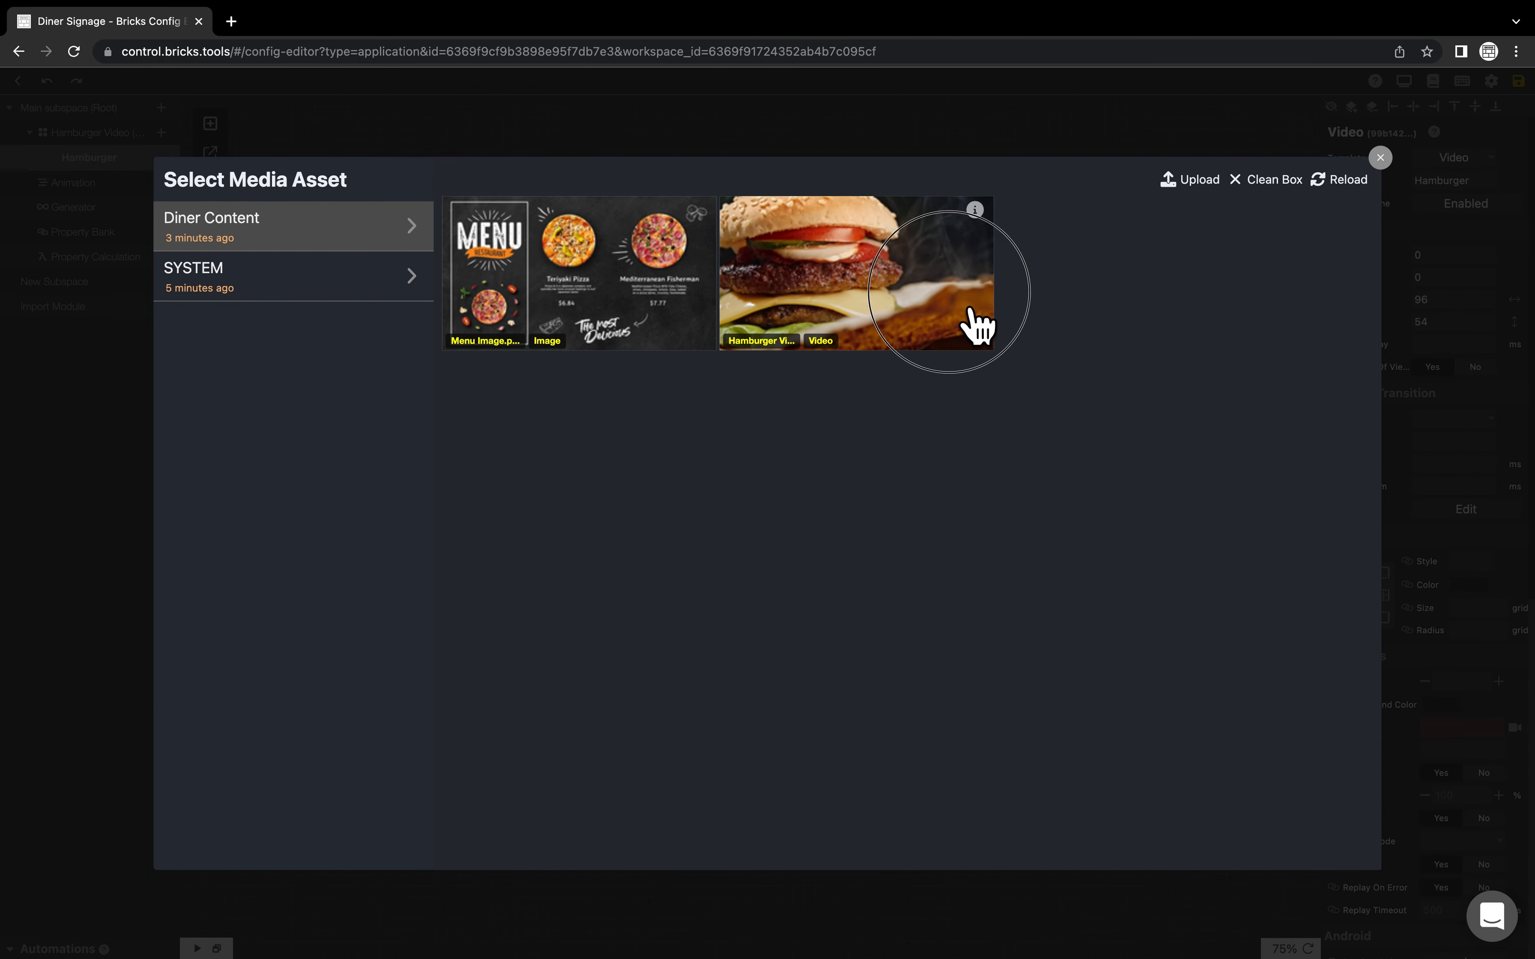
left_click(1155, 283)
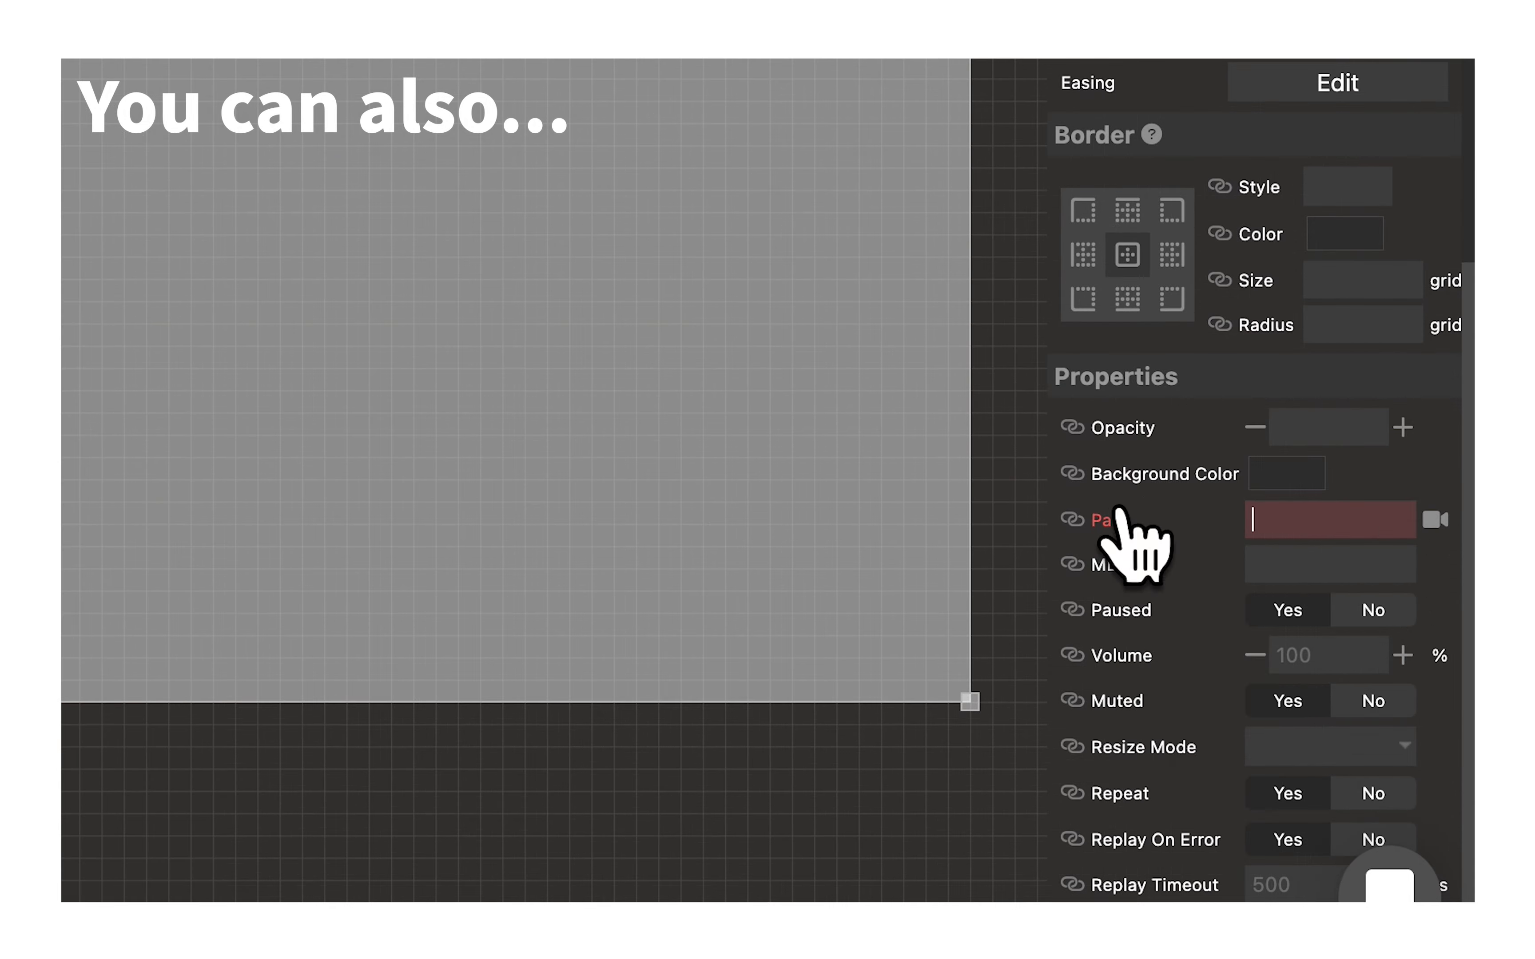
key("super+v")
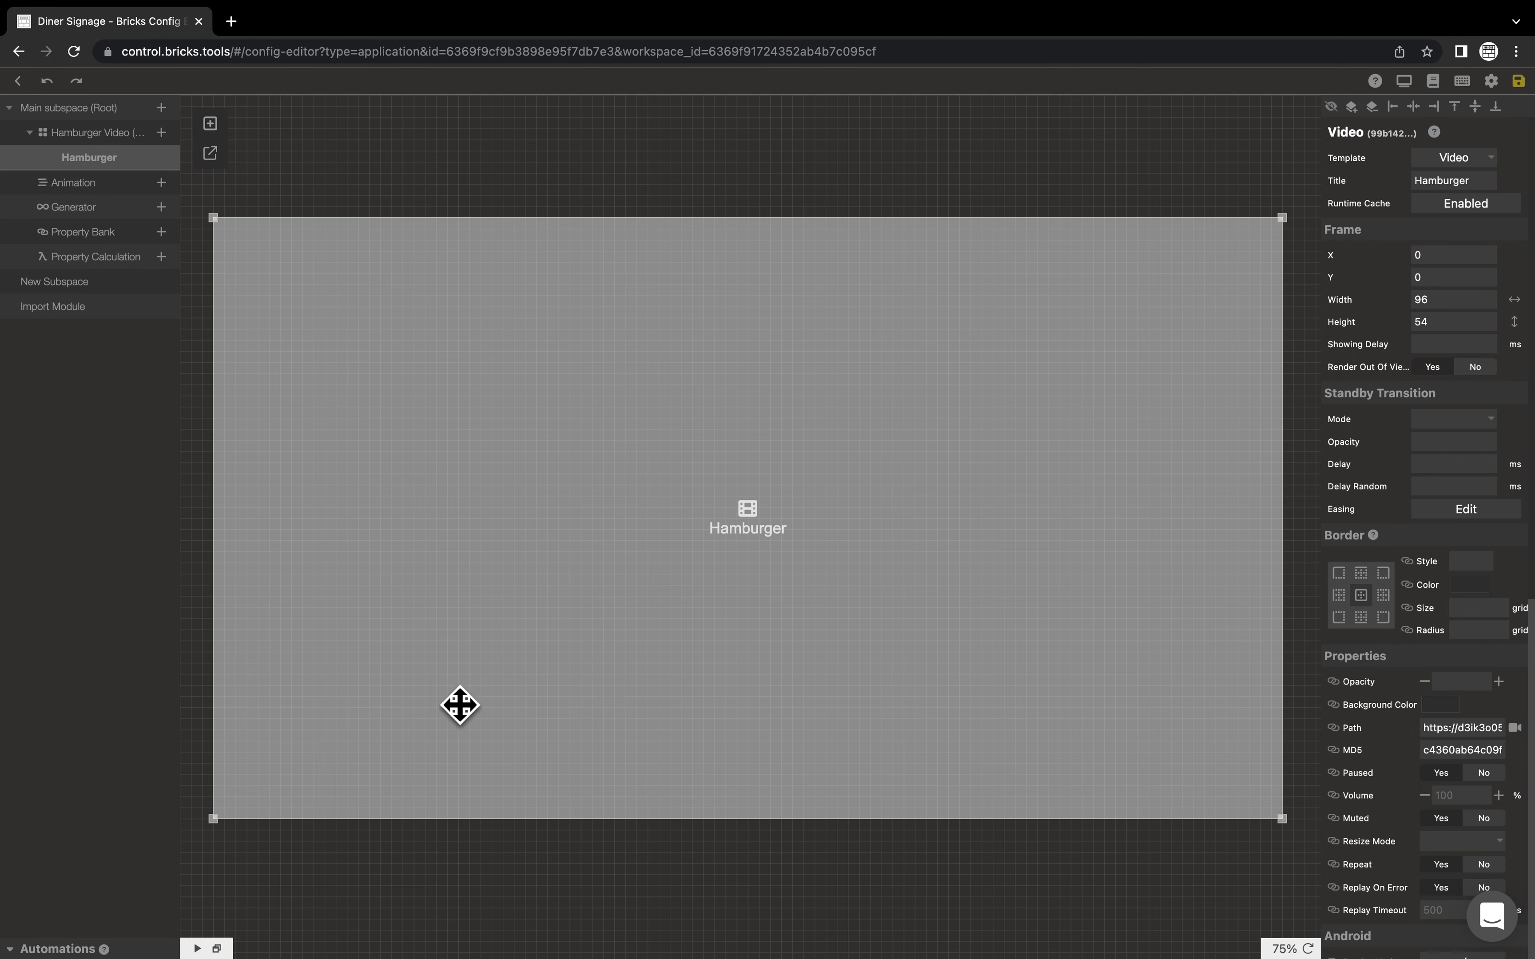
left_click(216, 949)
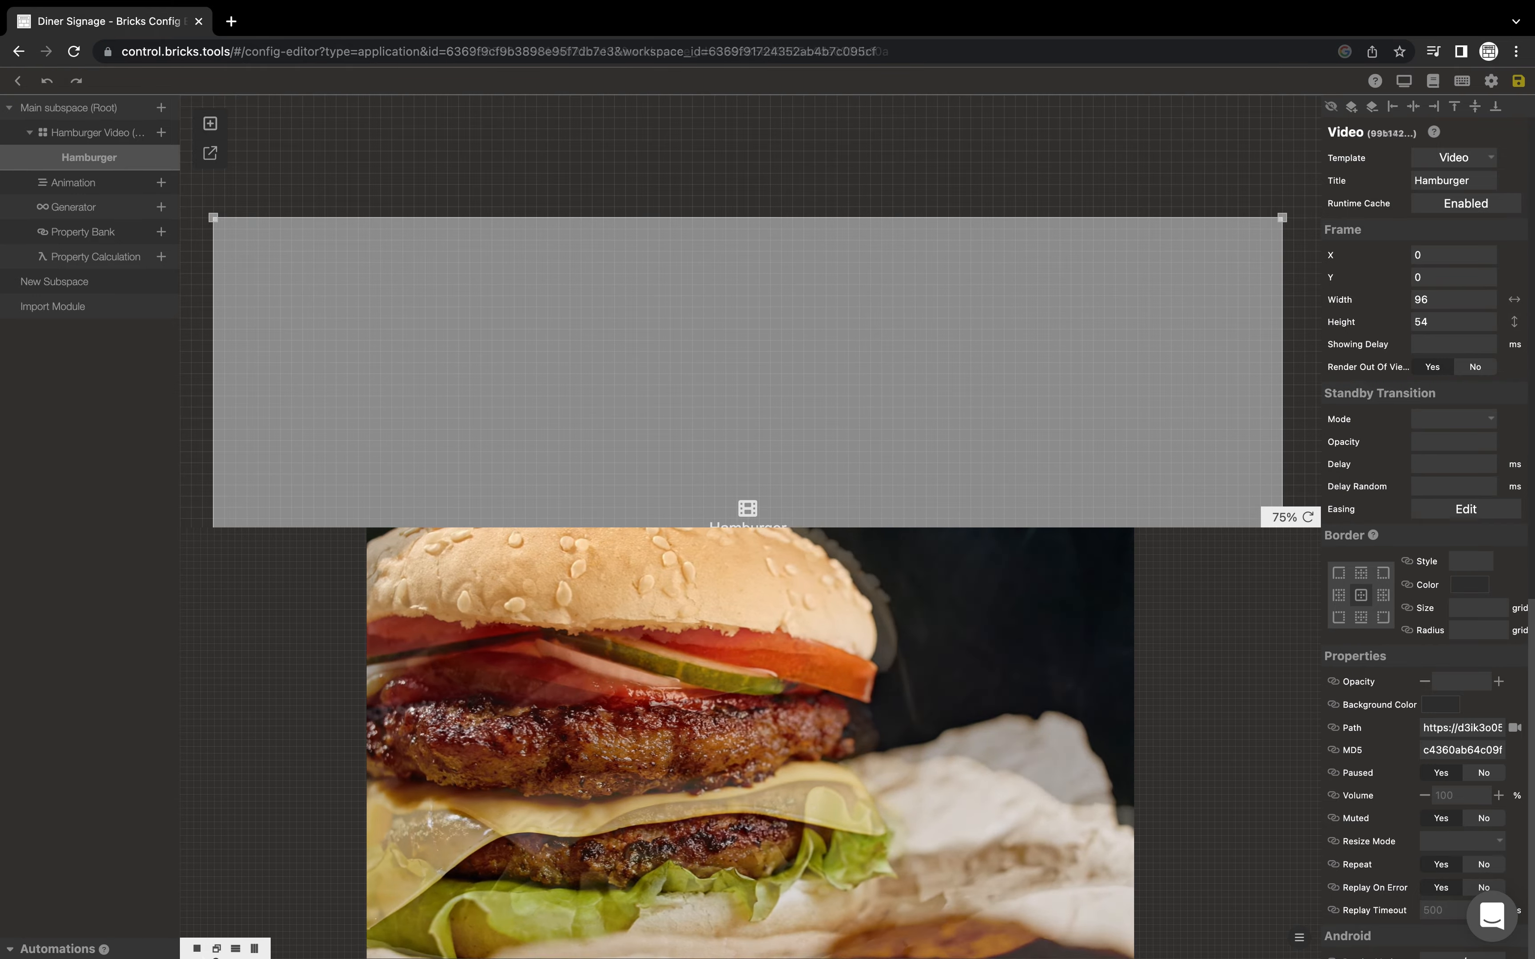
left_click(197, 949)
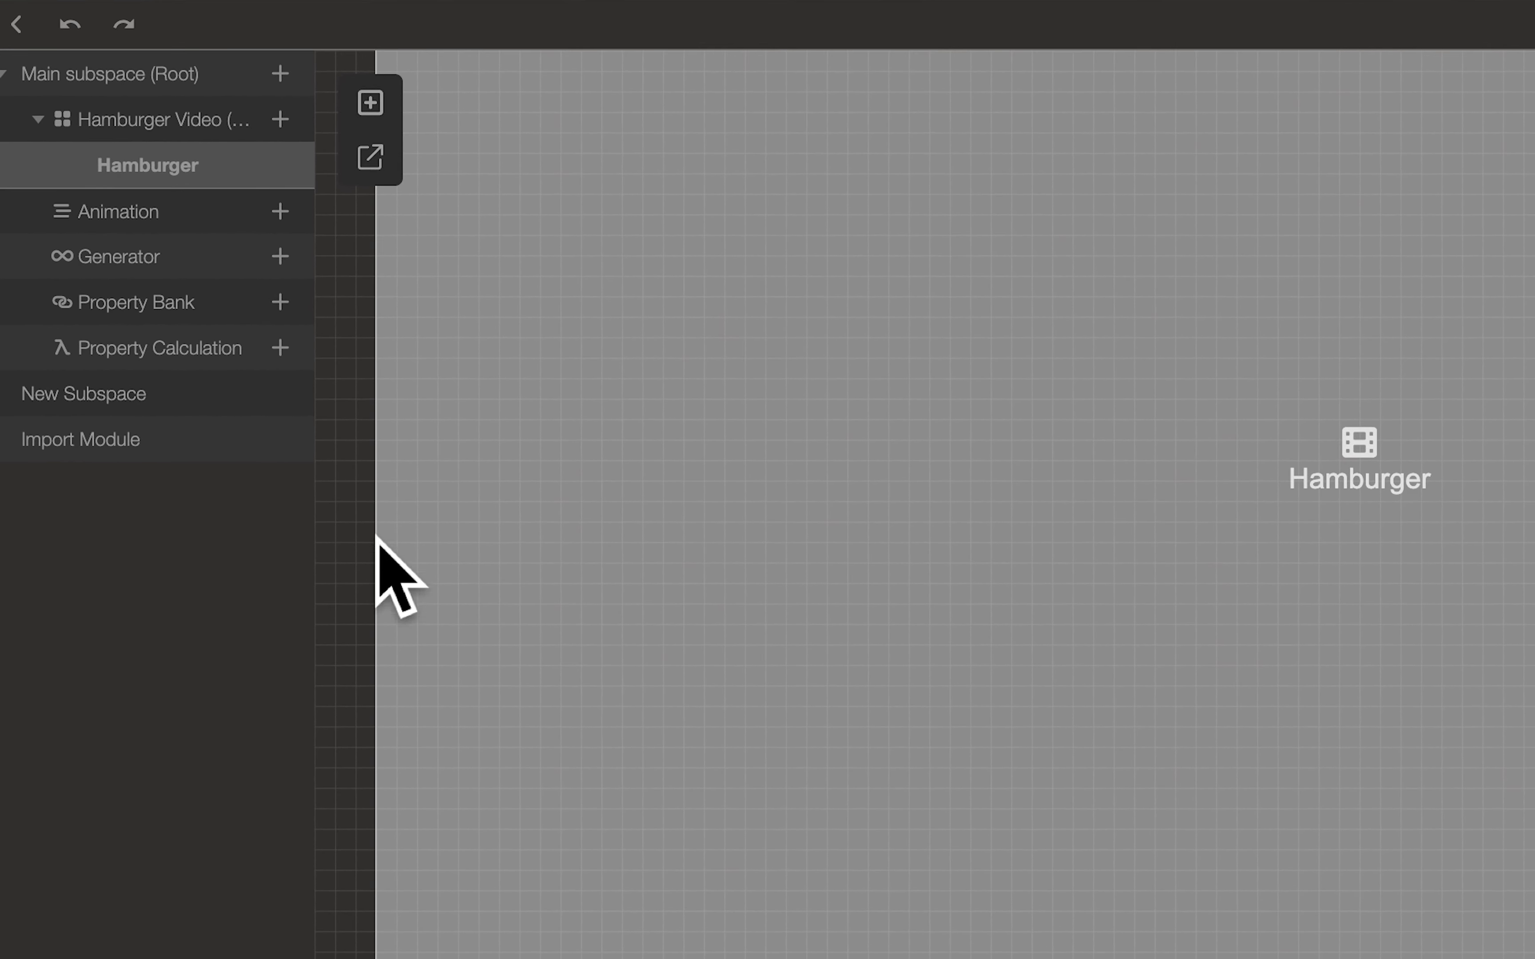
Create a new canvas titled "Menu Board" in the Main subspace.
left_click(290, 80)
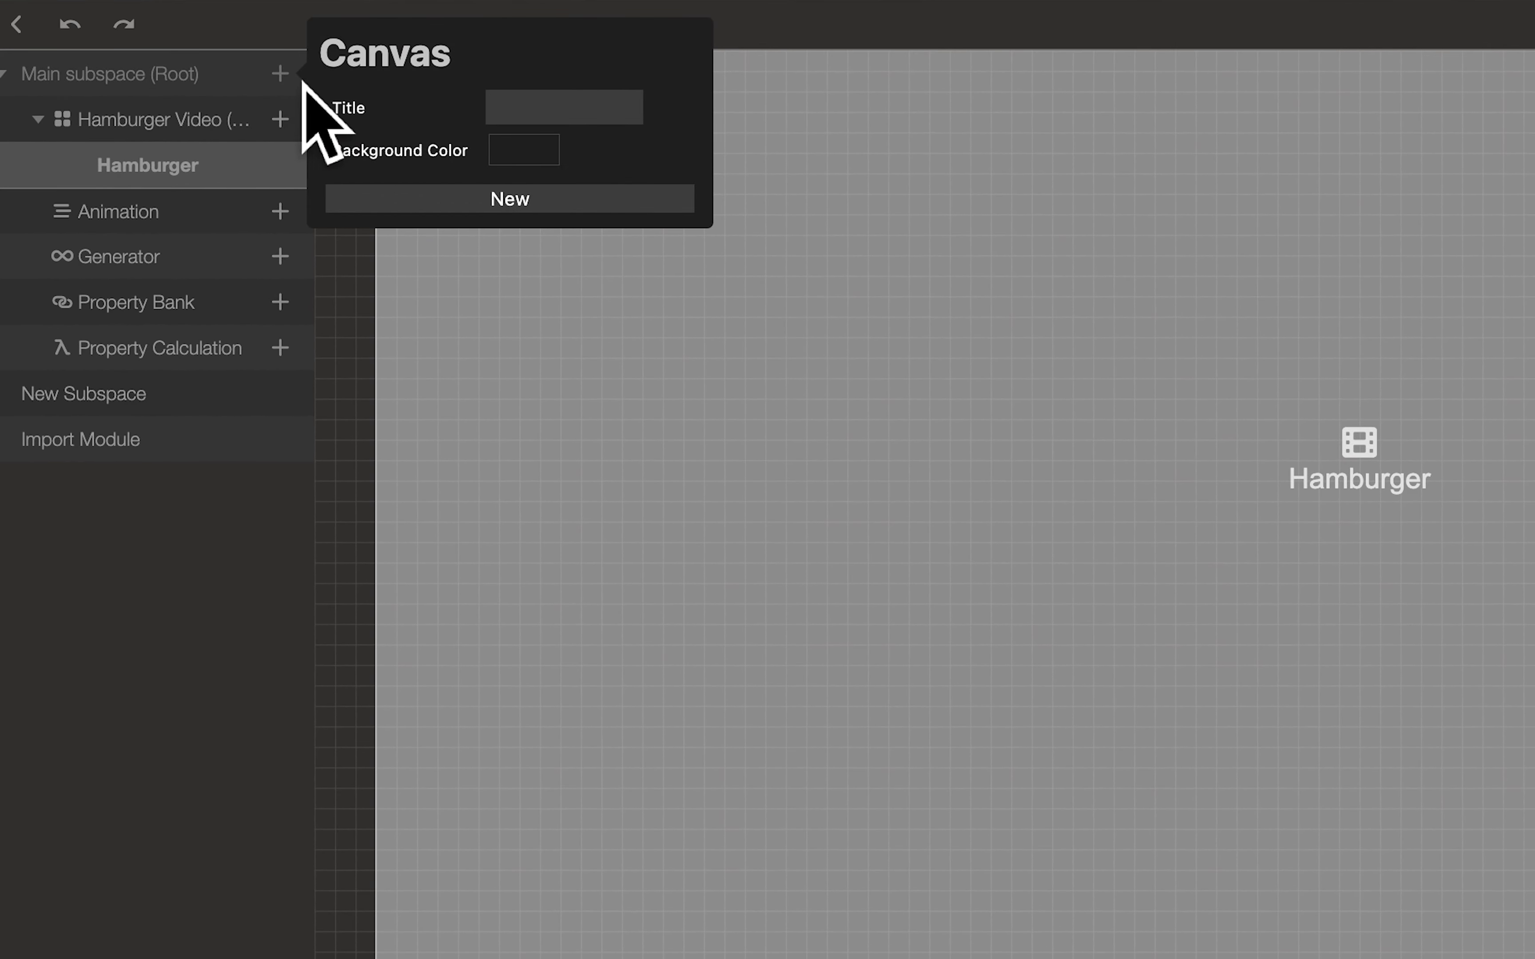
type("M")
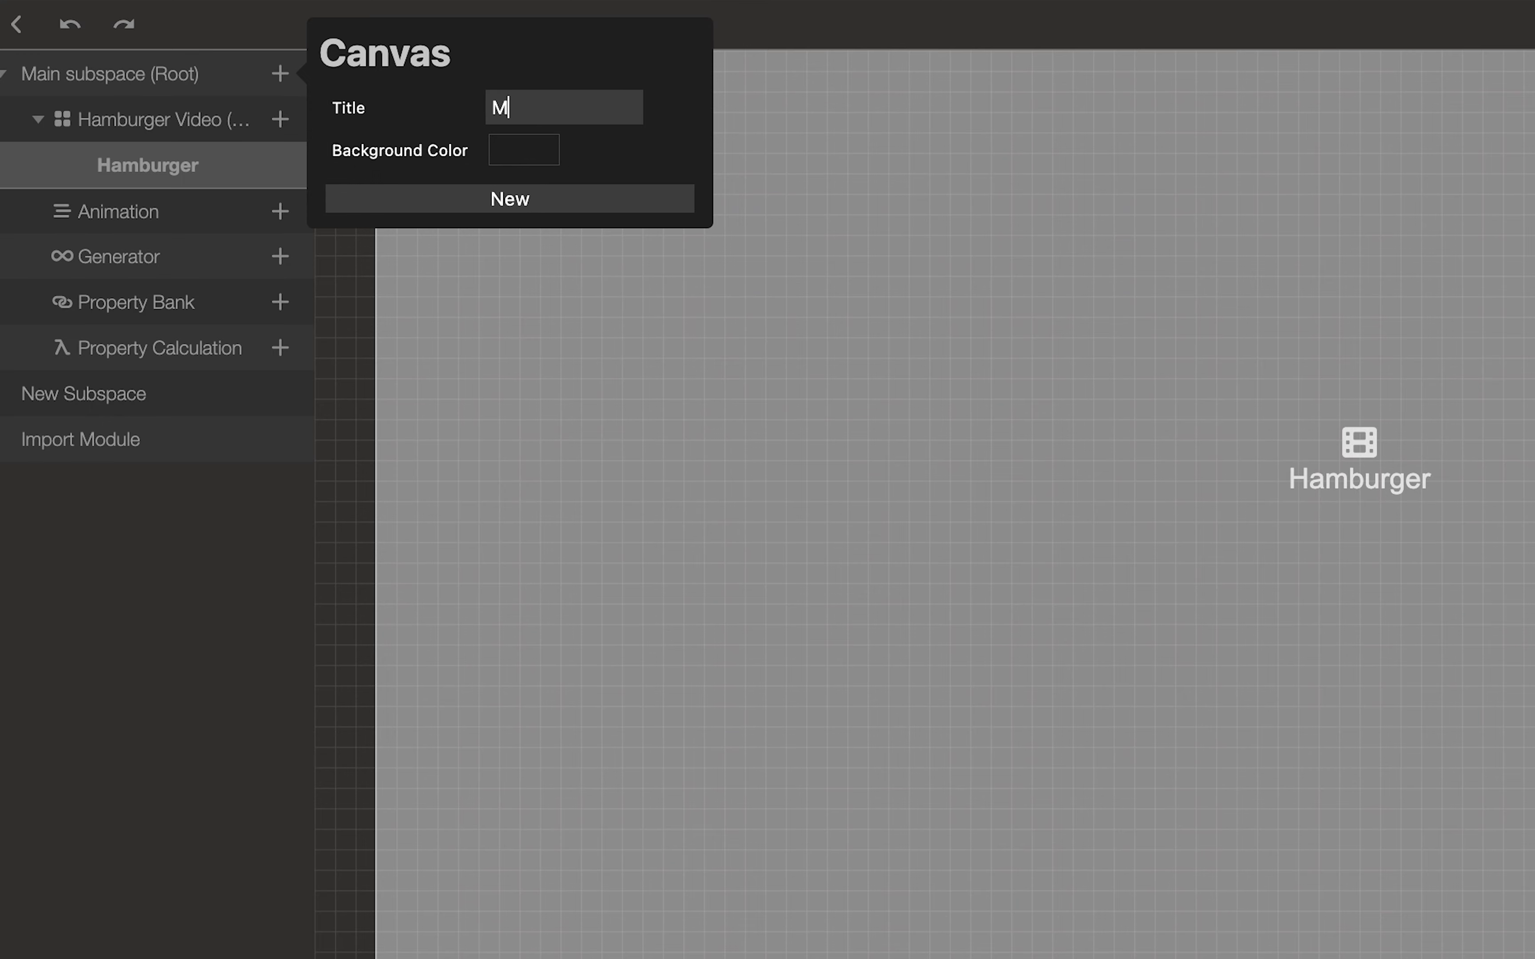
type("enu Board")
left_click(627, 205)
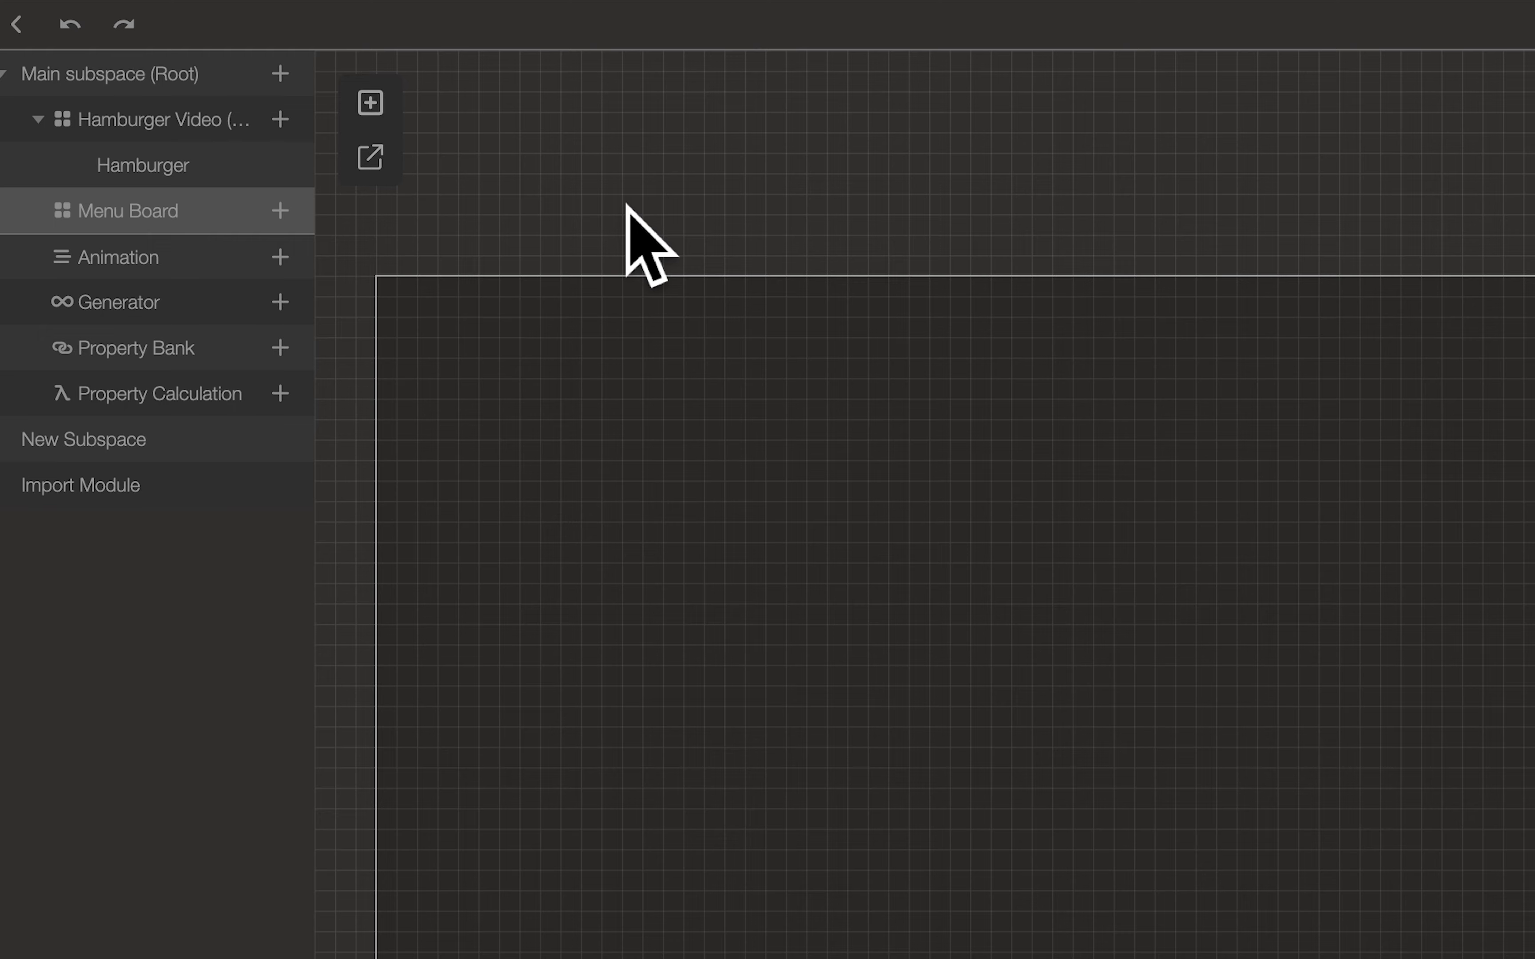
Add an Image brick titled "Menu" to the Menu Board canvas, sized to the full canvas width of 96 and height of 54.
left_click(280, 211)
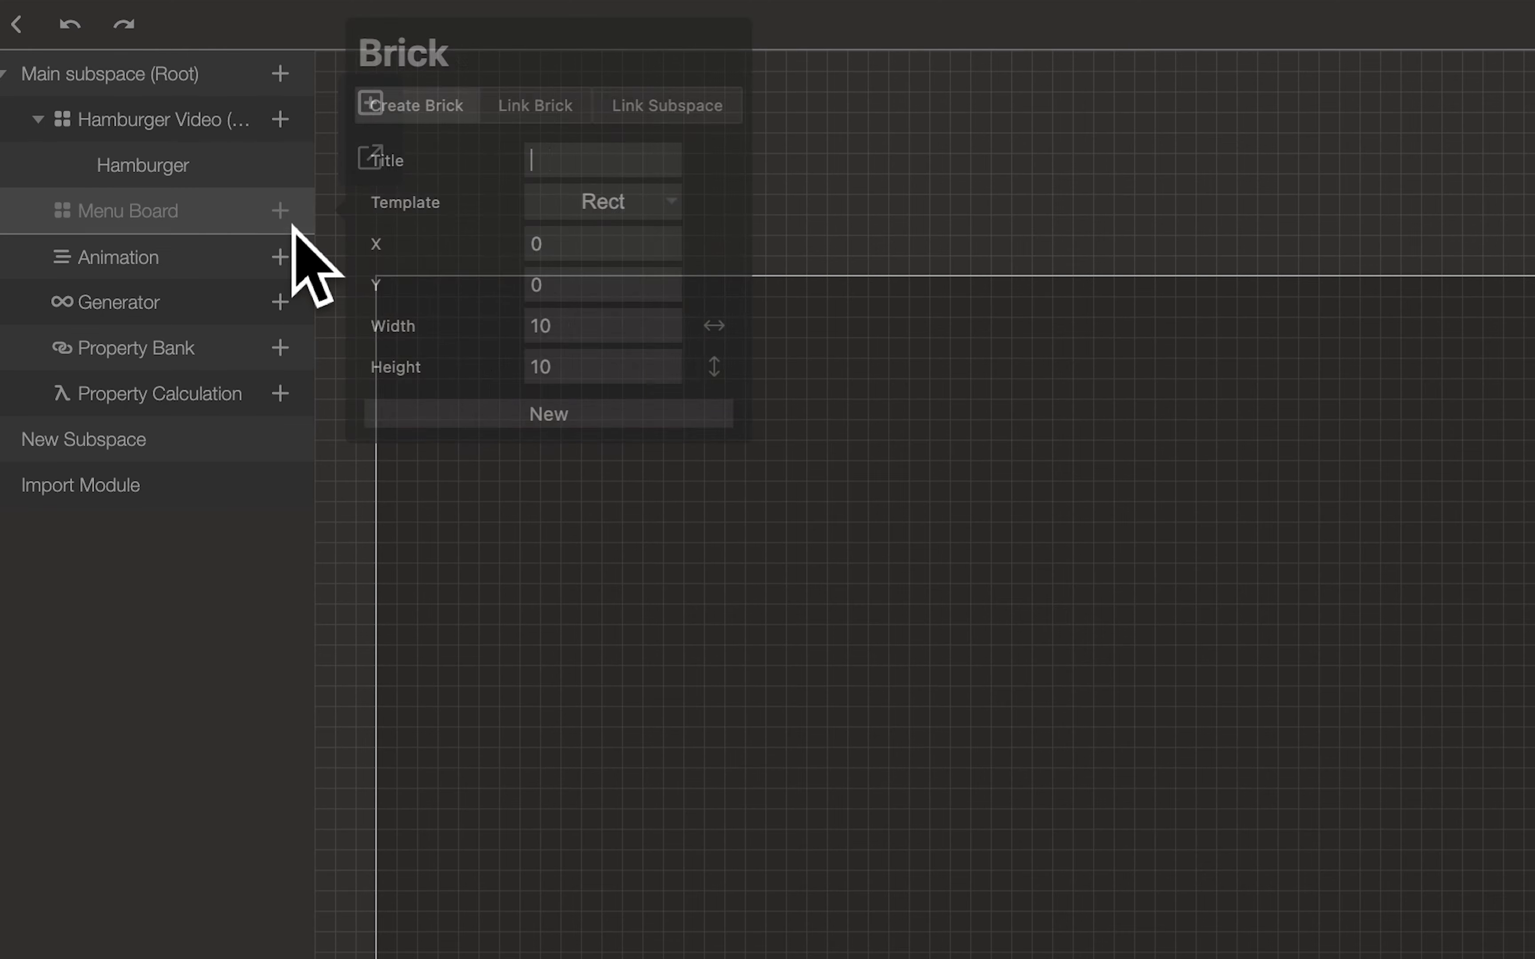
left_click(621, 204)
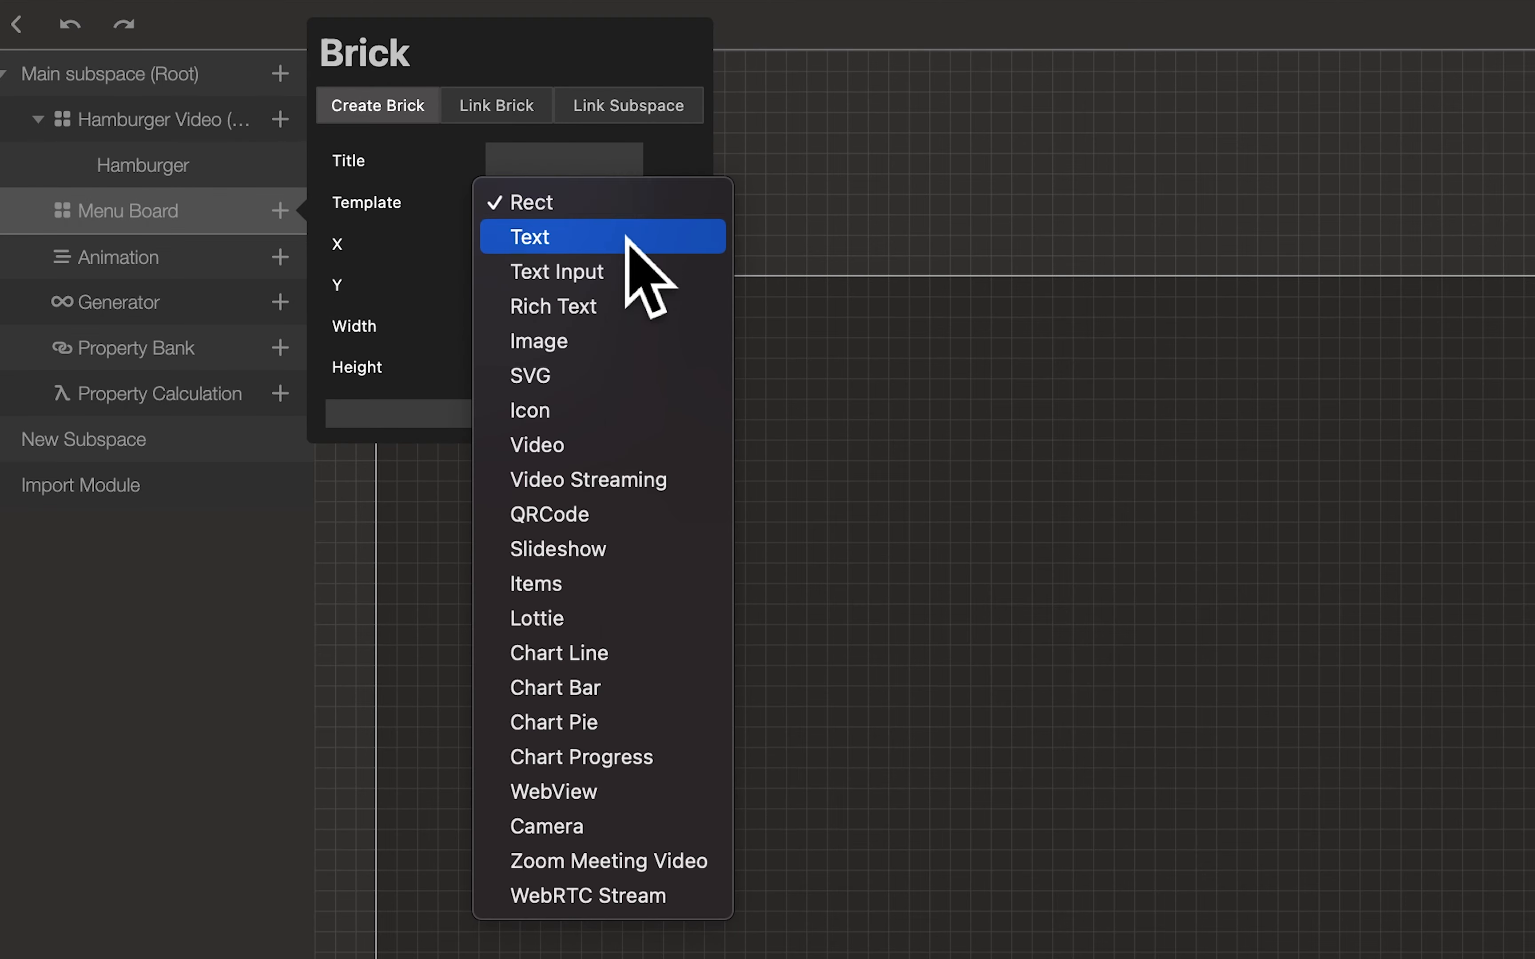
left_click(628, 343)
left_click(603, 164)
type("Menu")
left_click(674, 325)
left_click(674, 367)
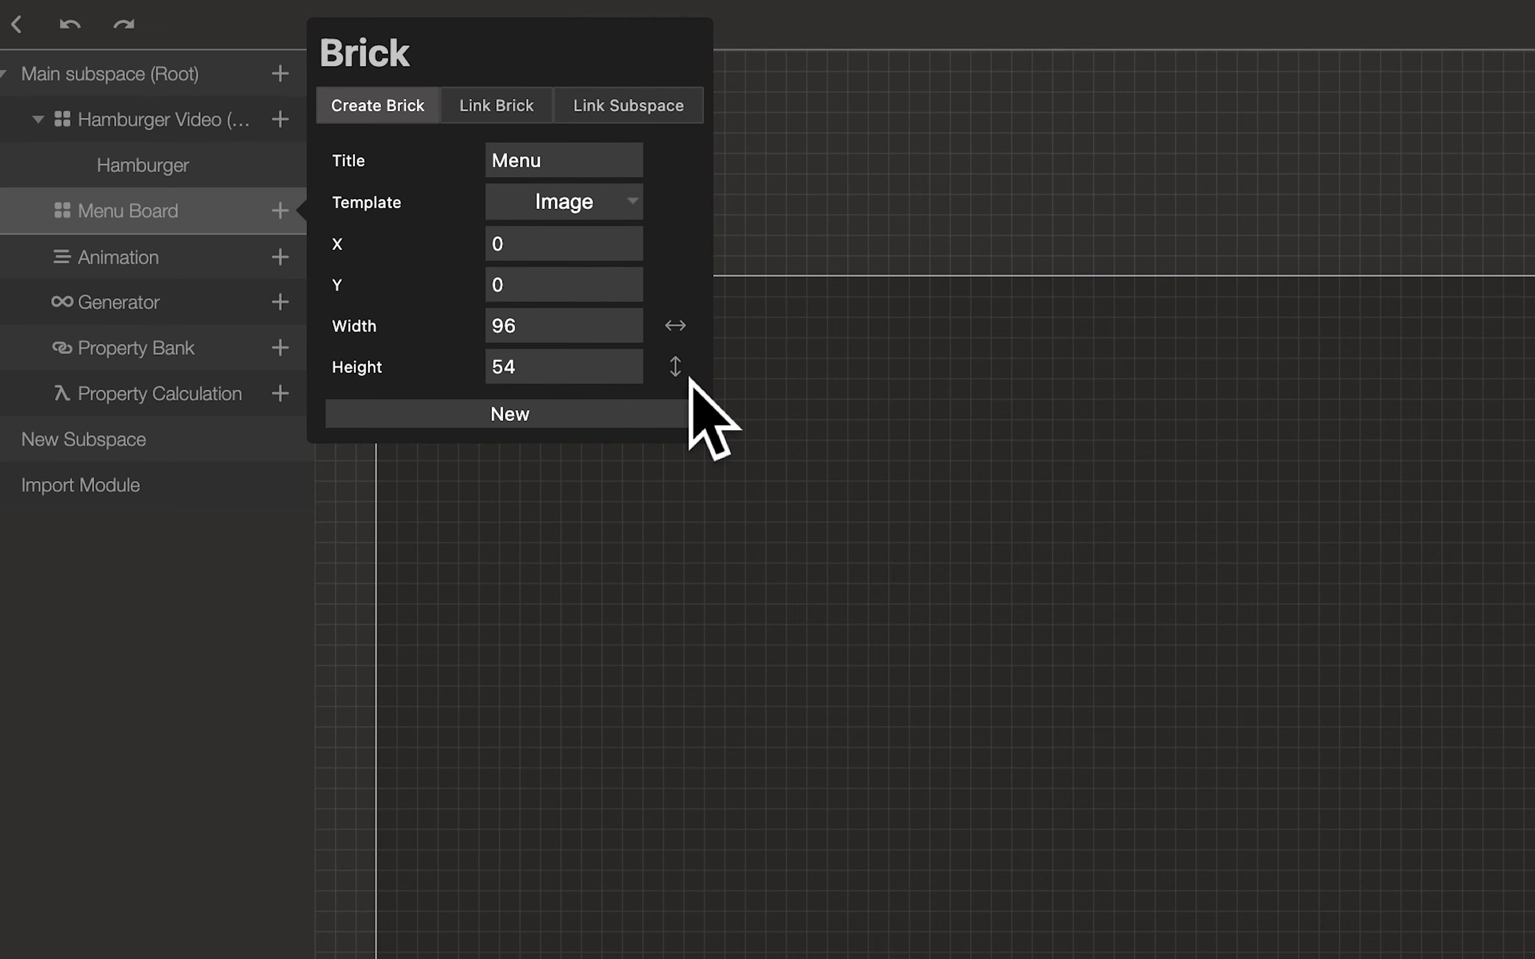
left_click(650, 416)
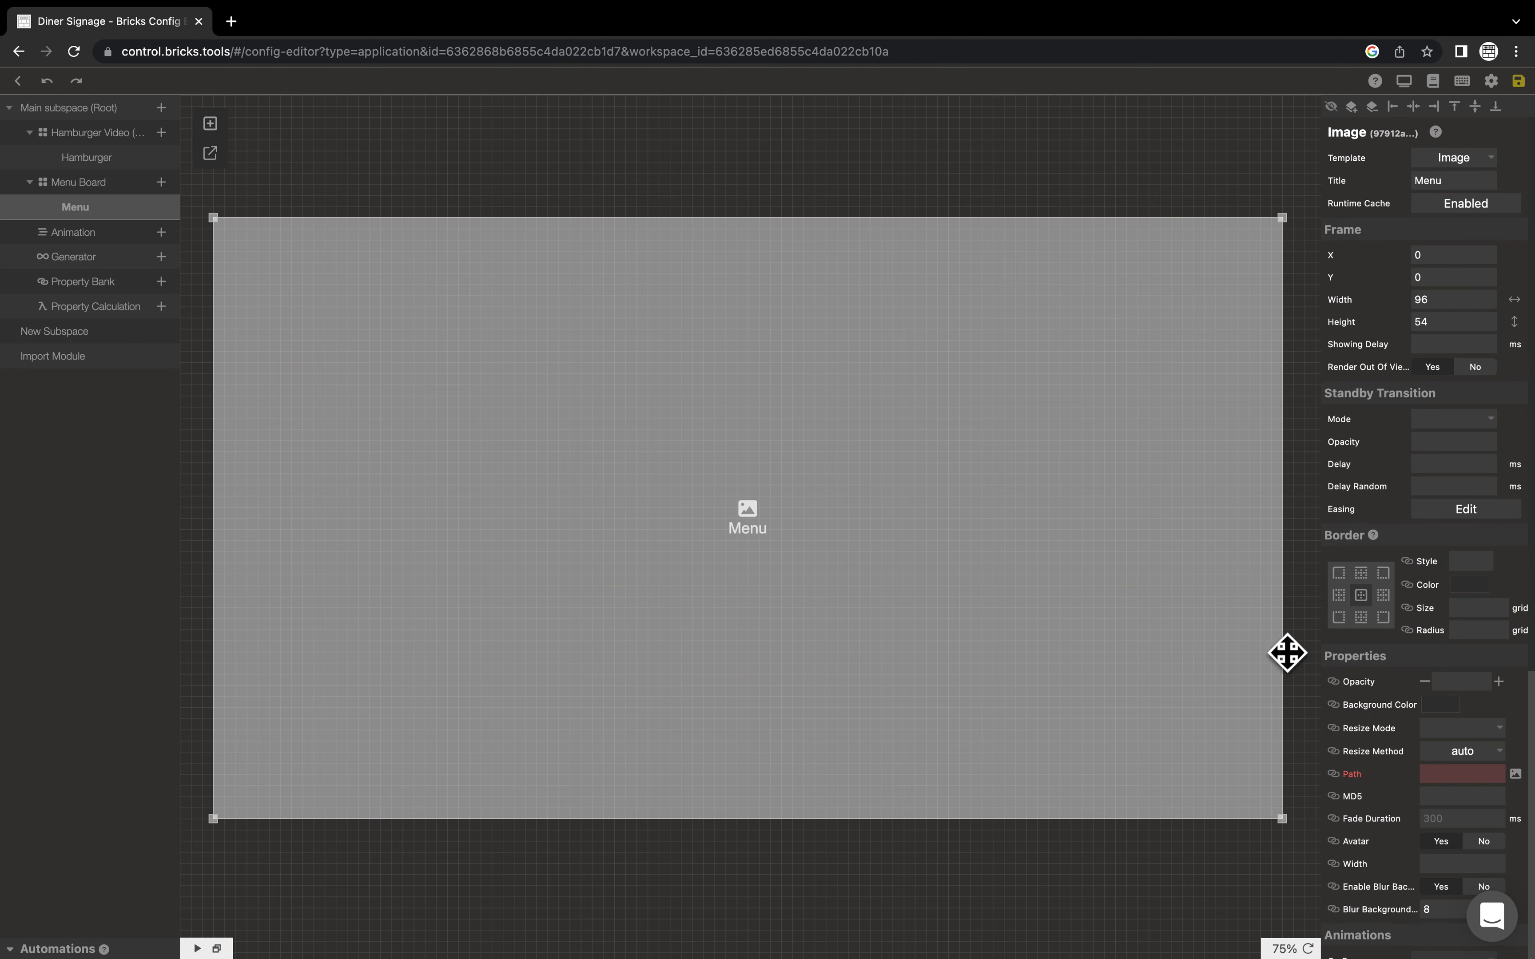
Set the Menu brick's image path to the original file of the menu image from Diner Content.
left_click(1515, 774)
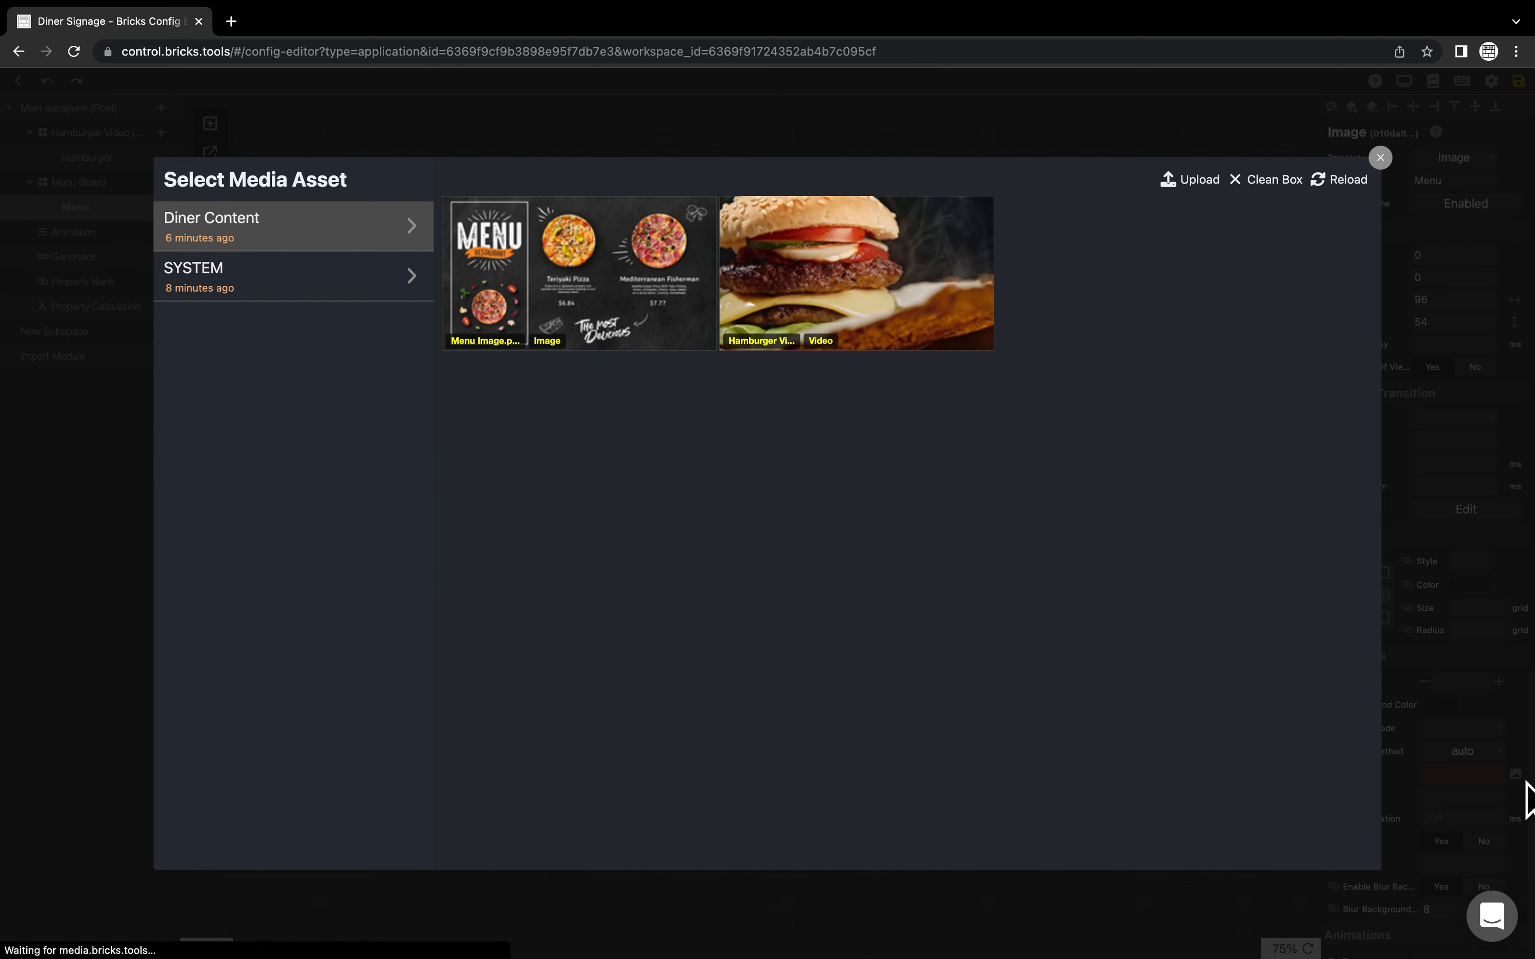
left_click(651, 309)
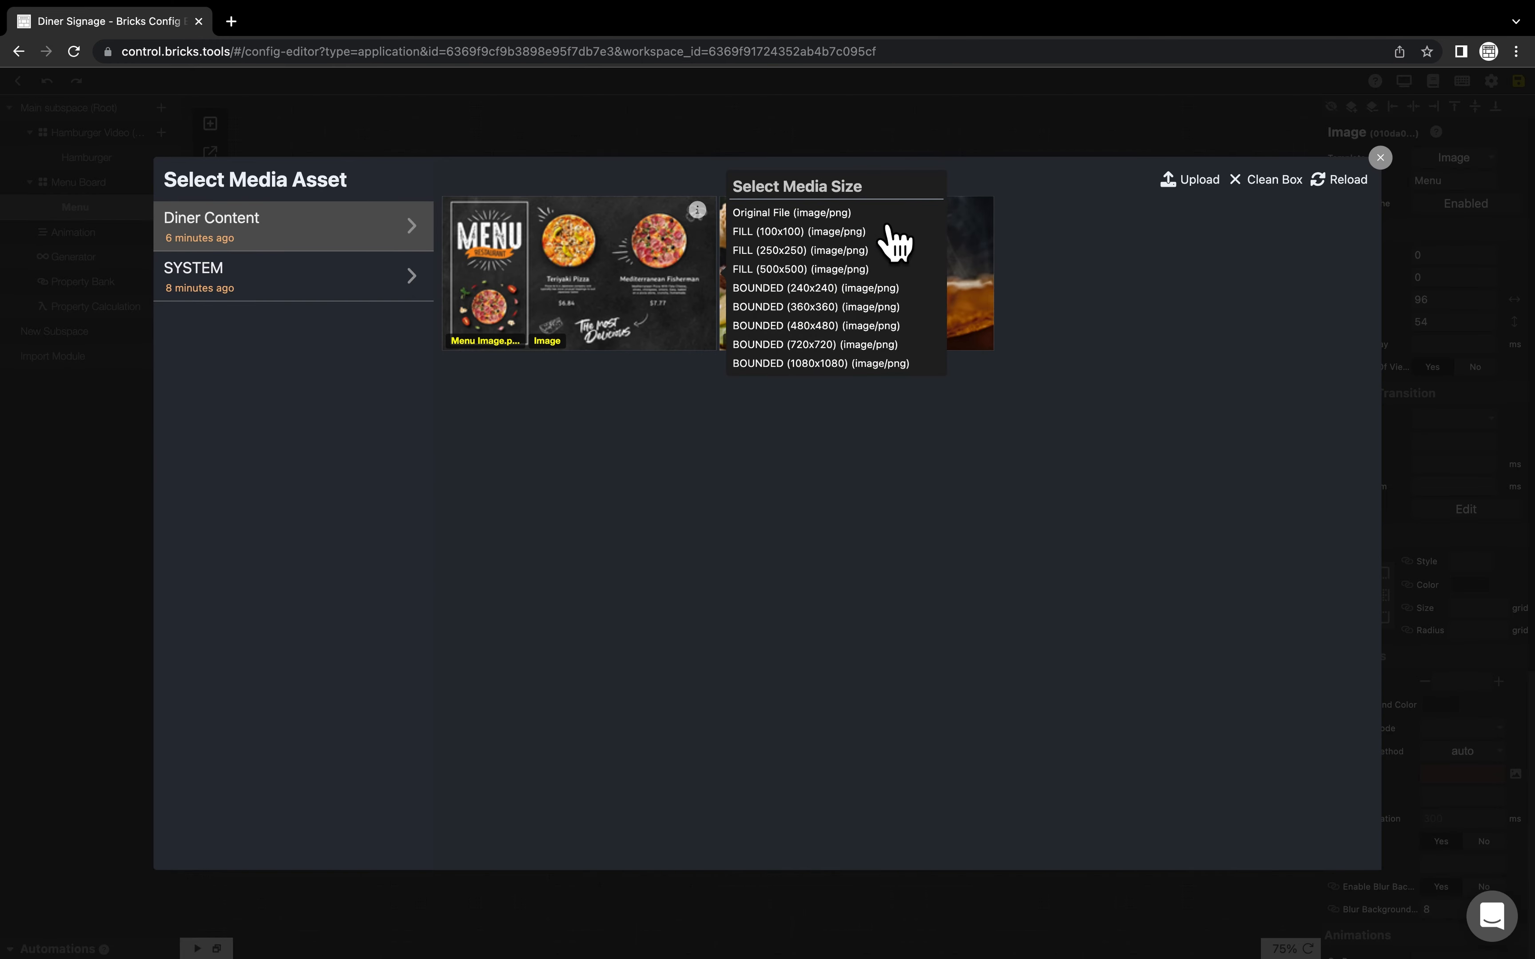
left_click(876, 213)
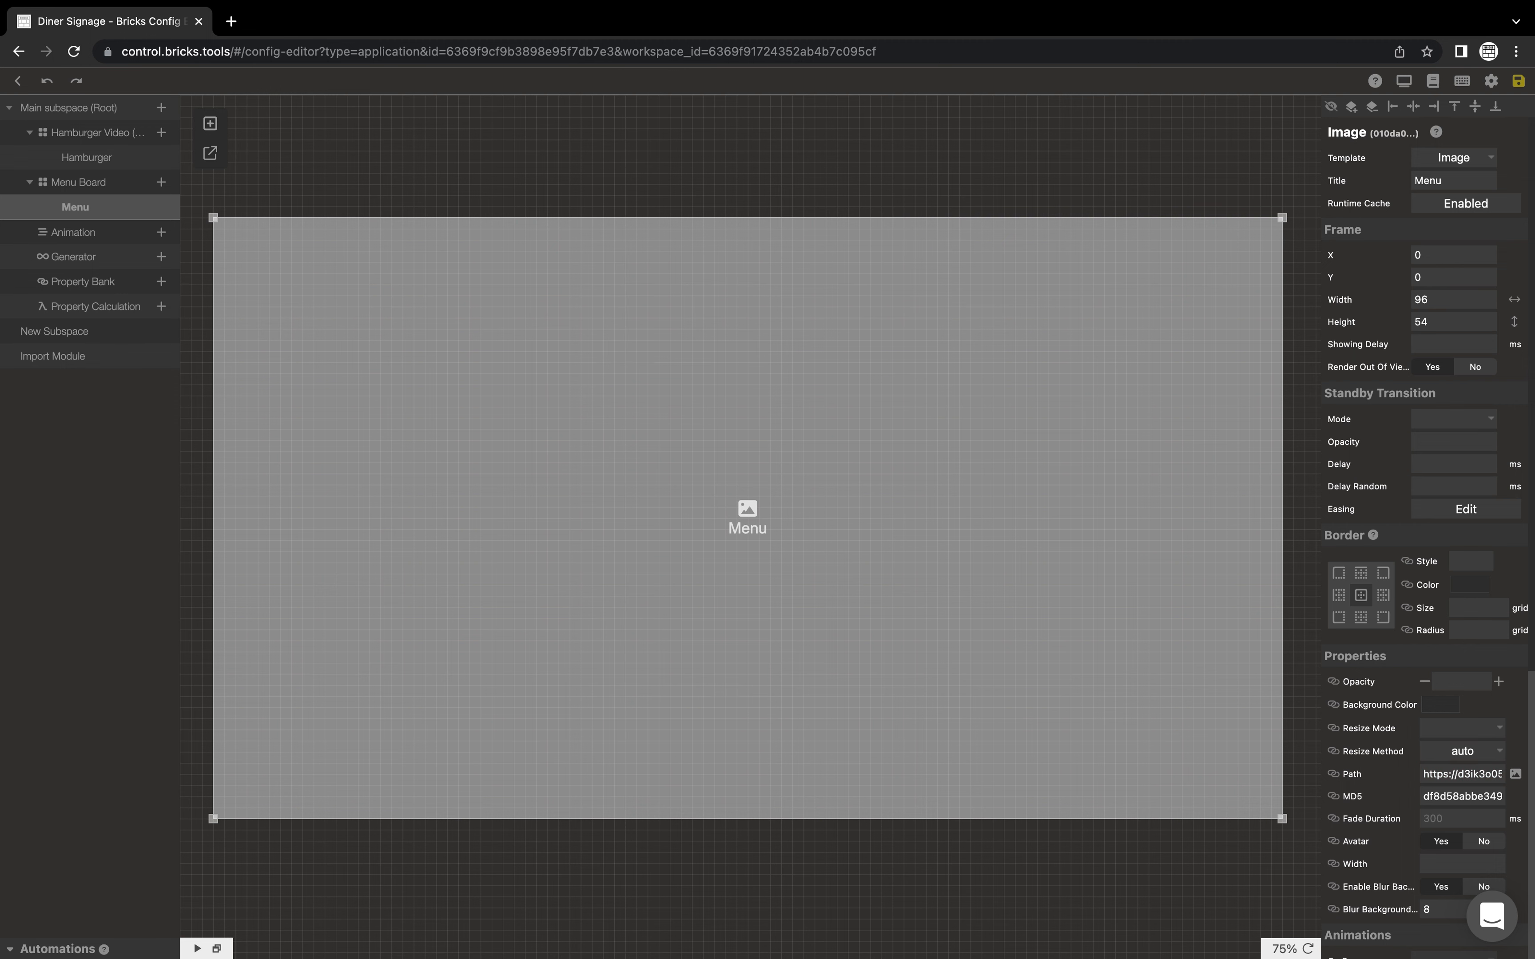
Start the preview and make the Menu Board canvas the root canvas.
left_click(198, 948)
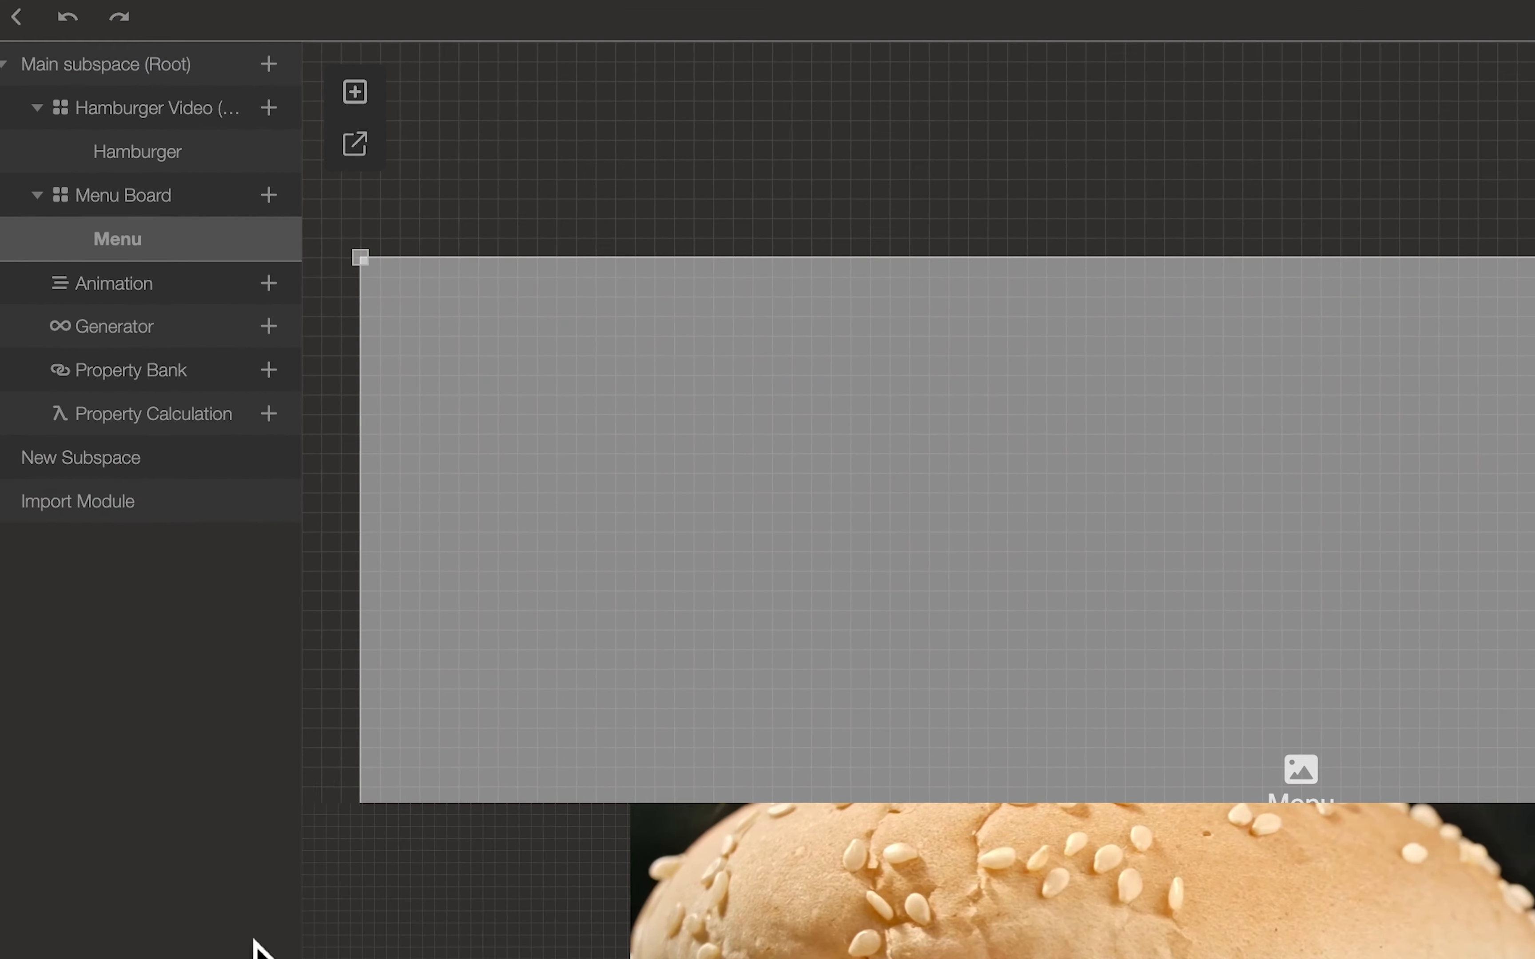
left_click(118, 189)
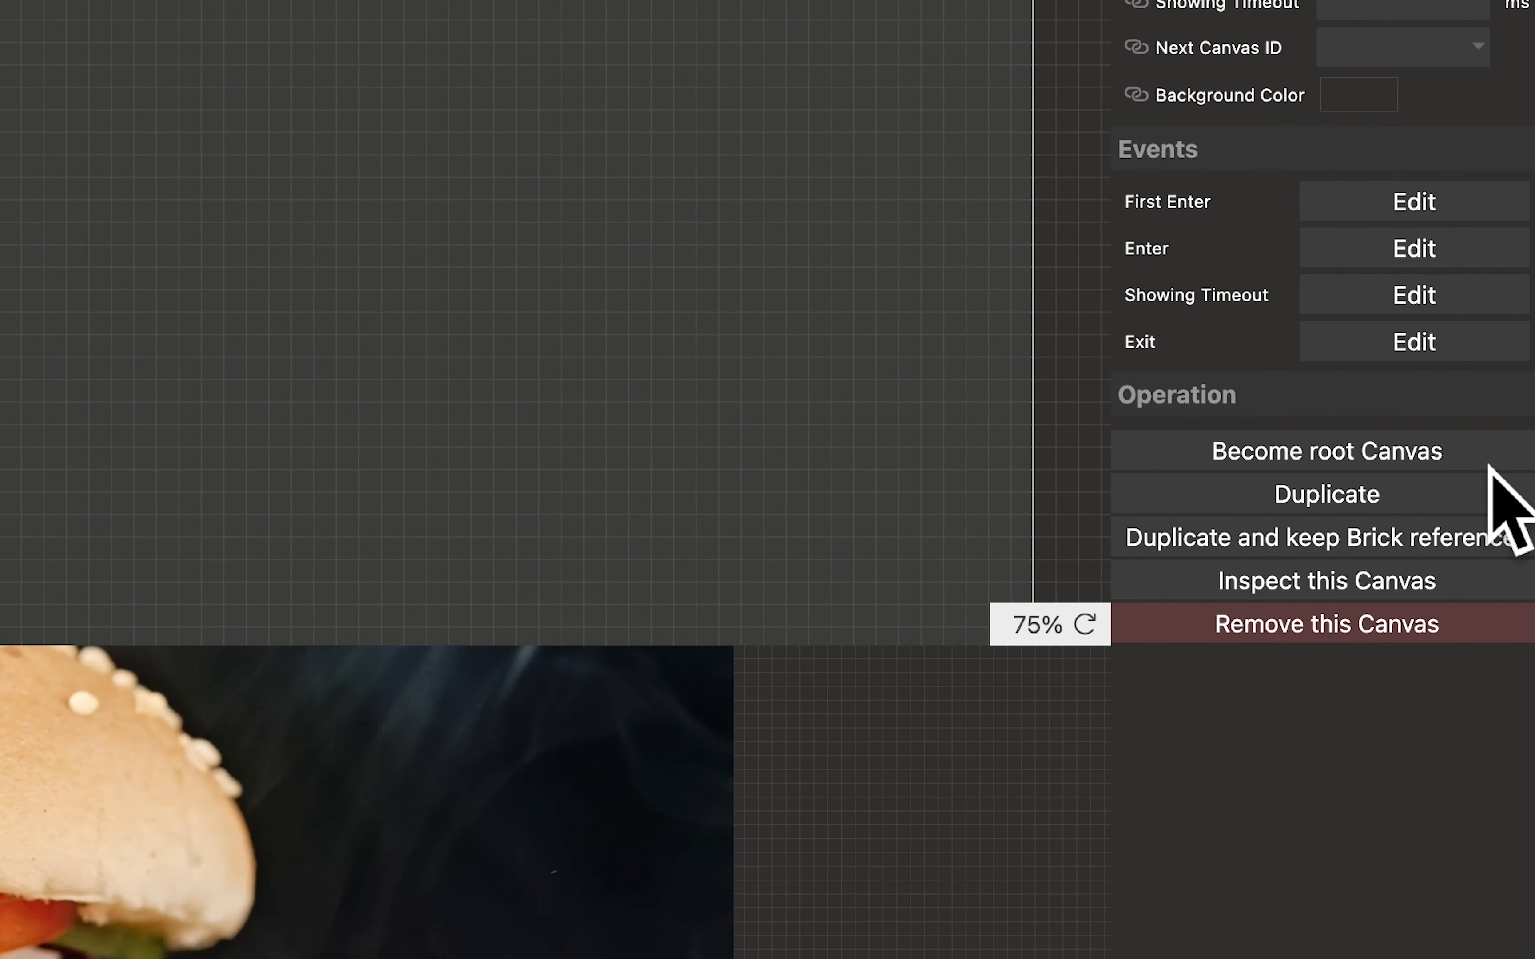
left_click(1490, 449)
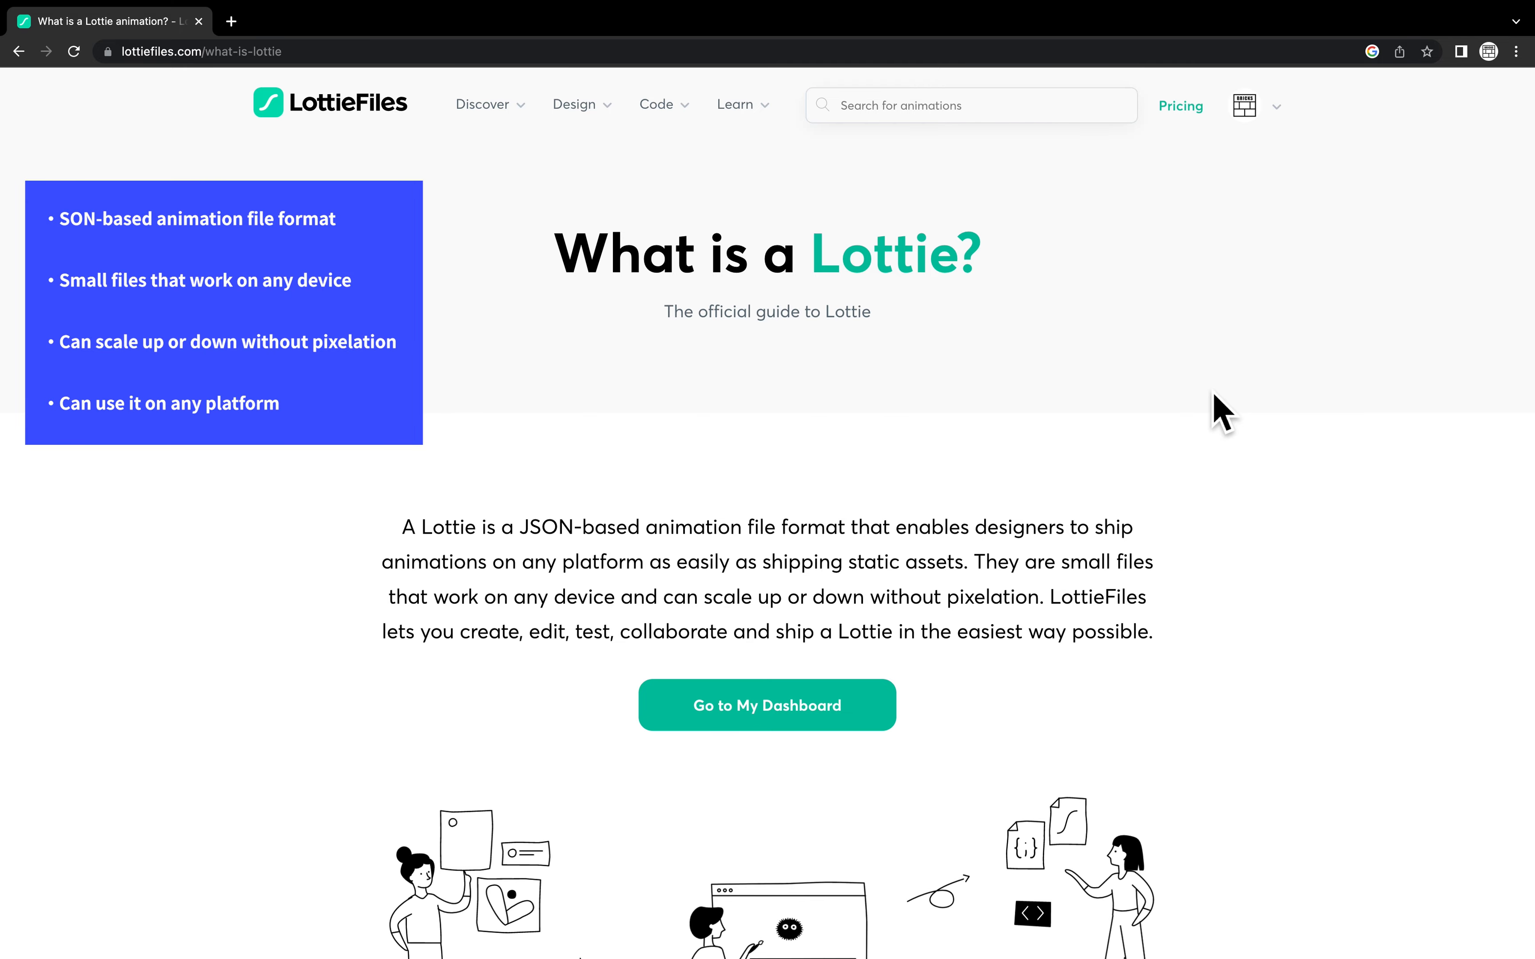
Read through the LottieFiles guide explaining what a Lottie is and where it can be used.
scroll(1221, 412, "down", 1)
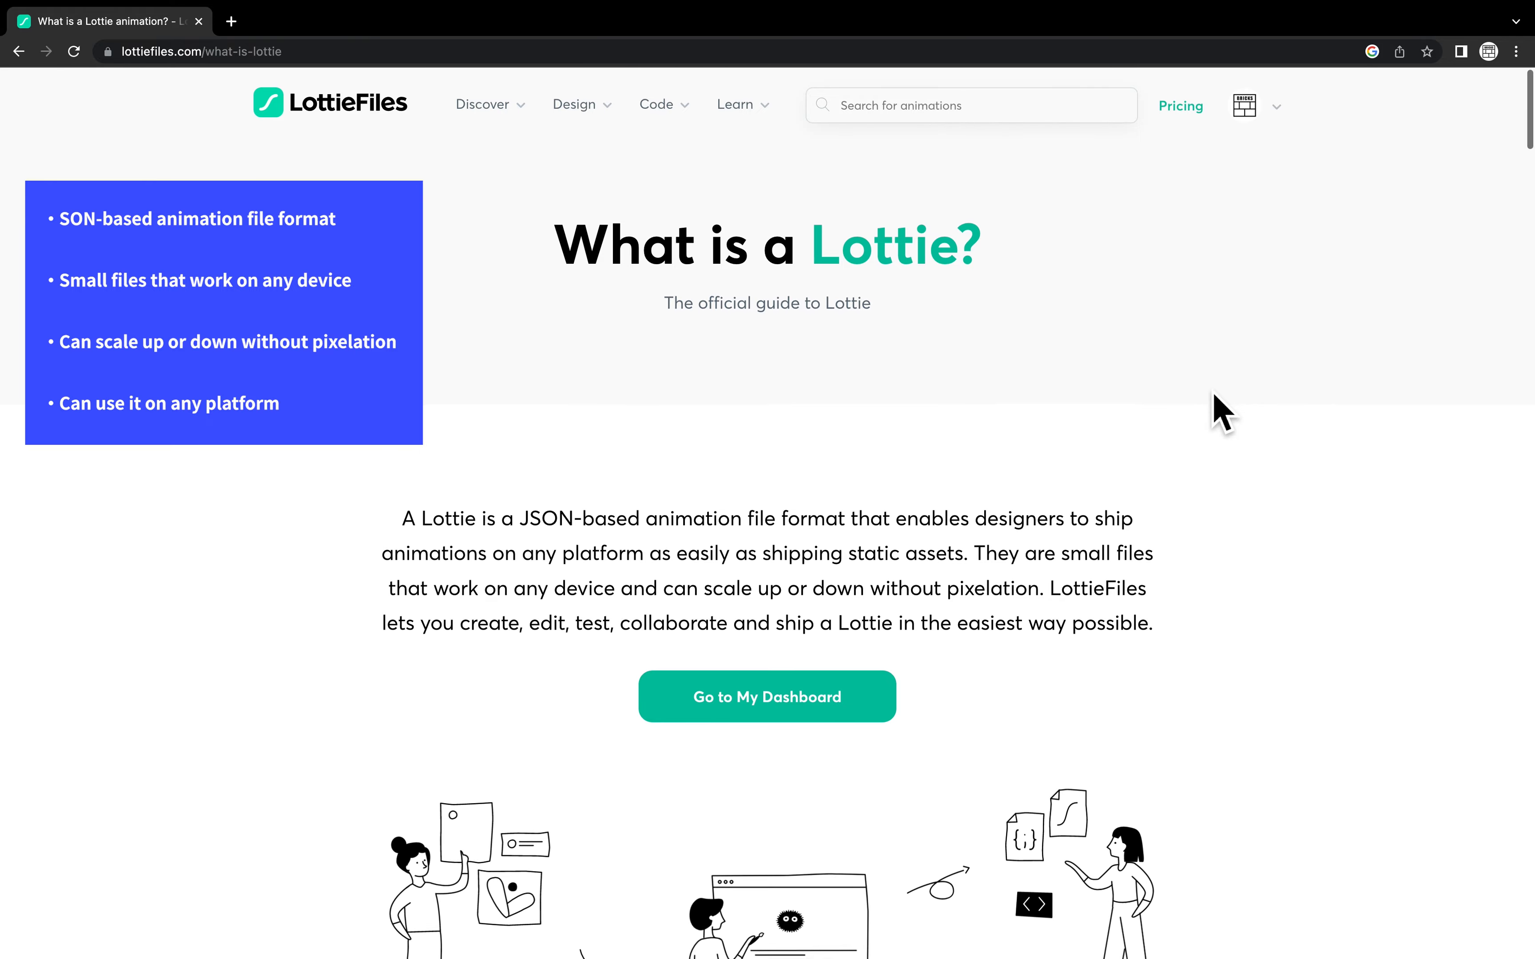
scroll(1221, 412, "down", 3)
scroll(1221, 412, "down", 4)
scroll(1221, 413, "down", 5)
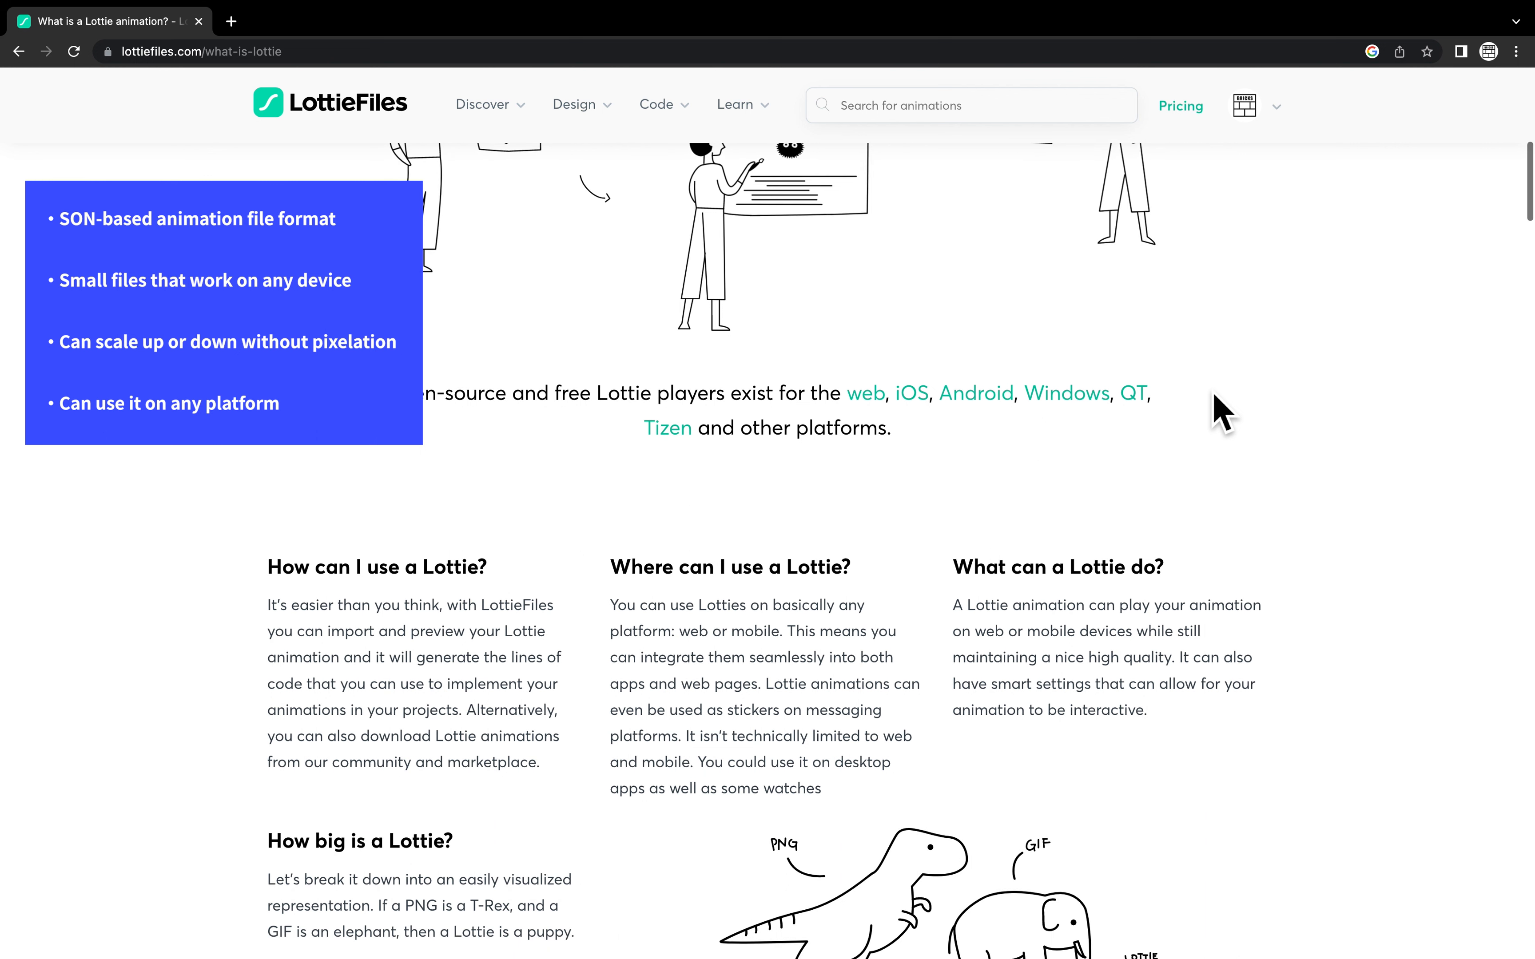
scroll(1221, 413, "down", 3)
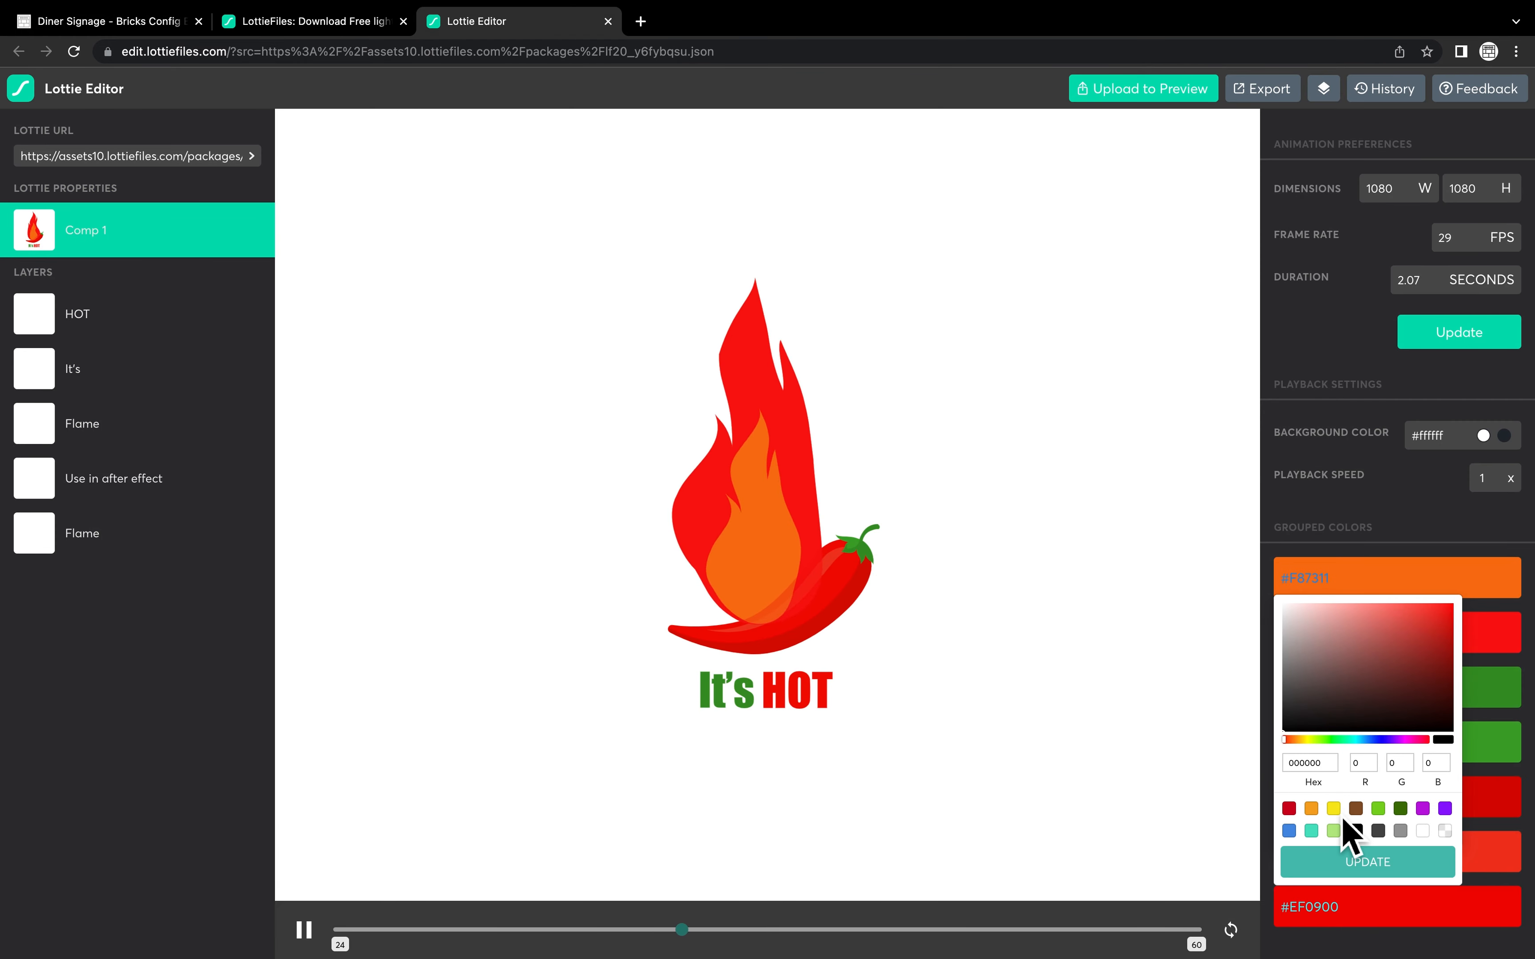
Recolor the chili animation's inner flame to yellow #F8E71C in the Lottie Editor and update the animation.
left_click(1337, 812)
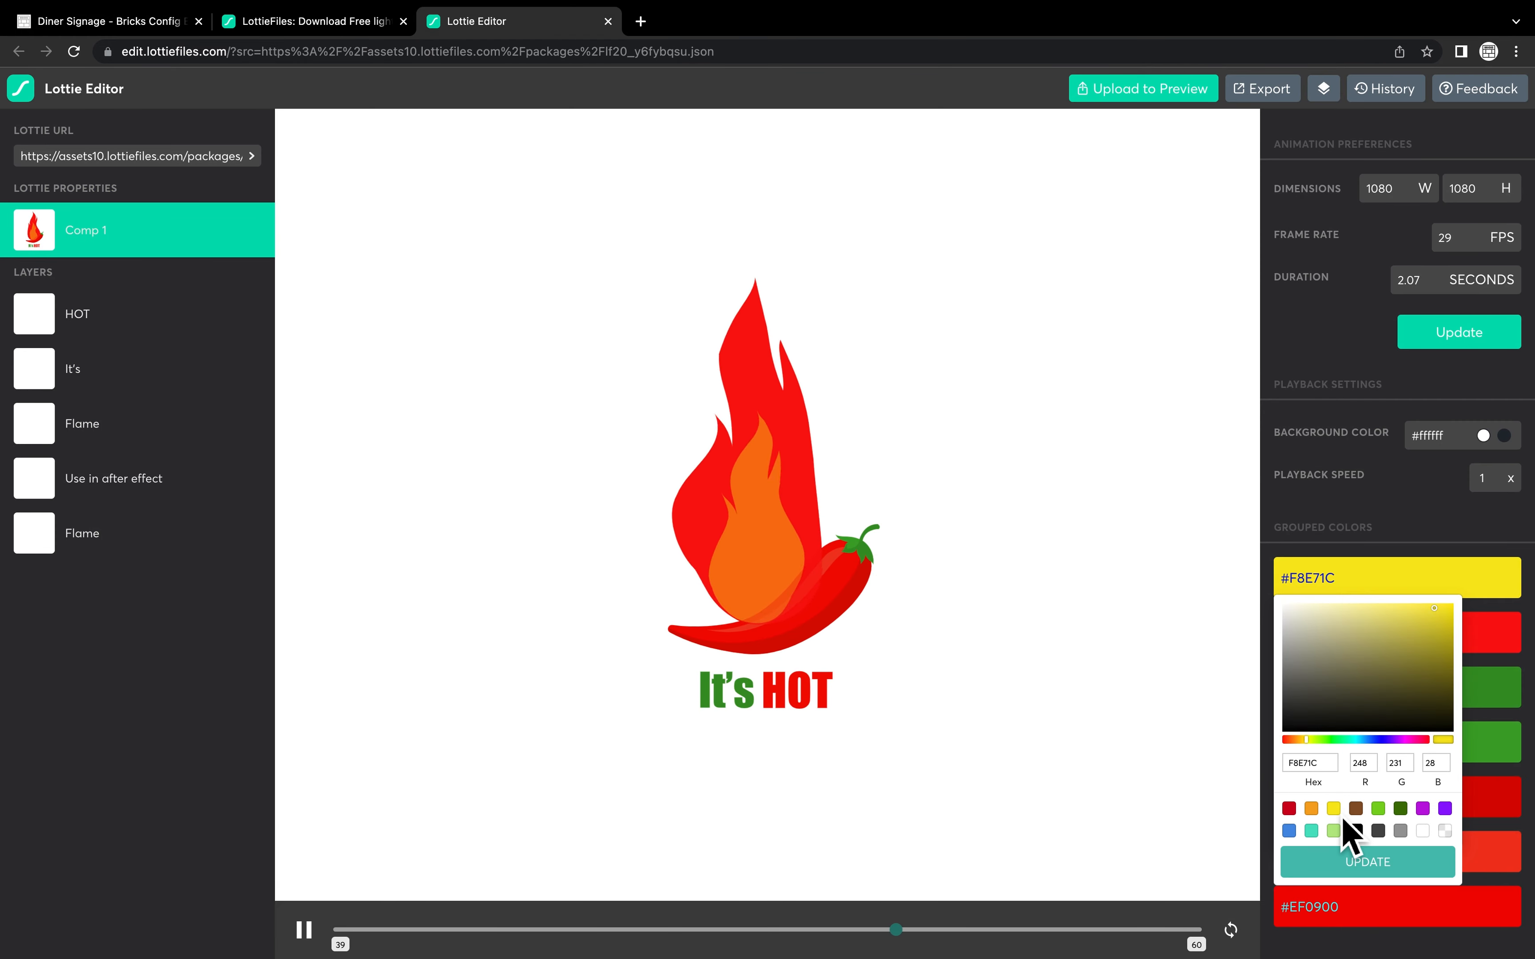
left_click(1402, 872)
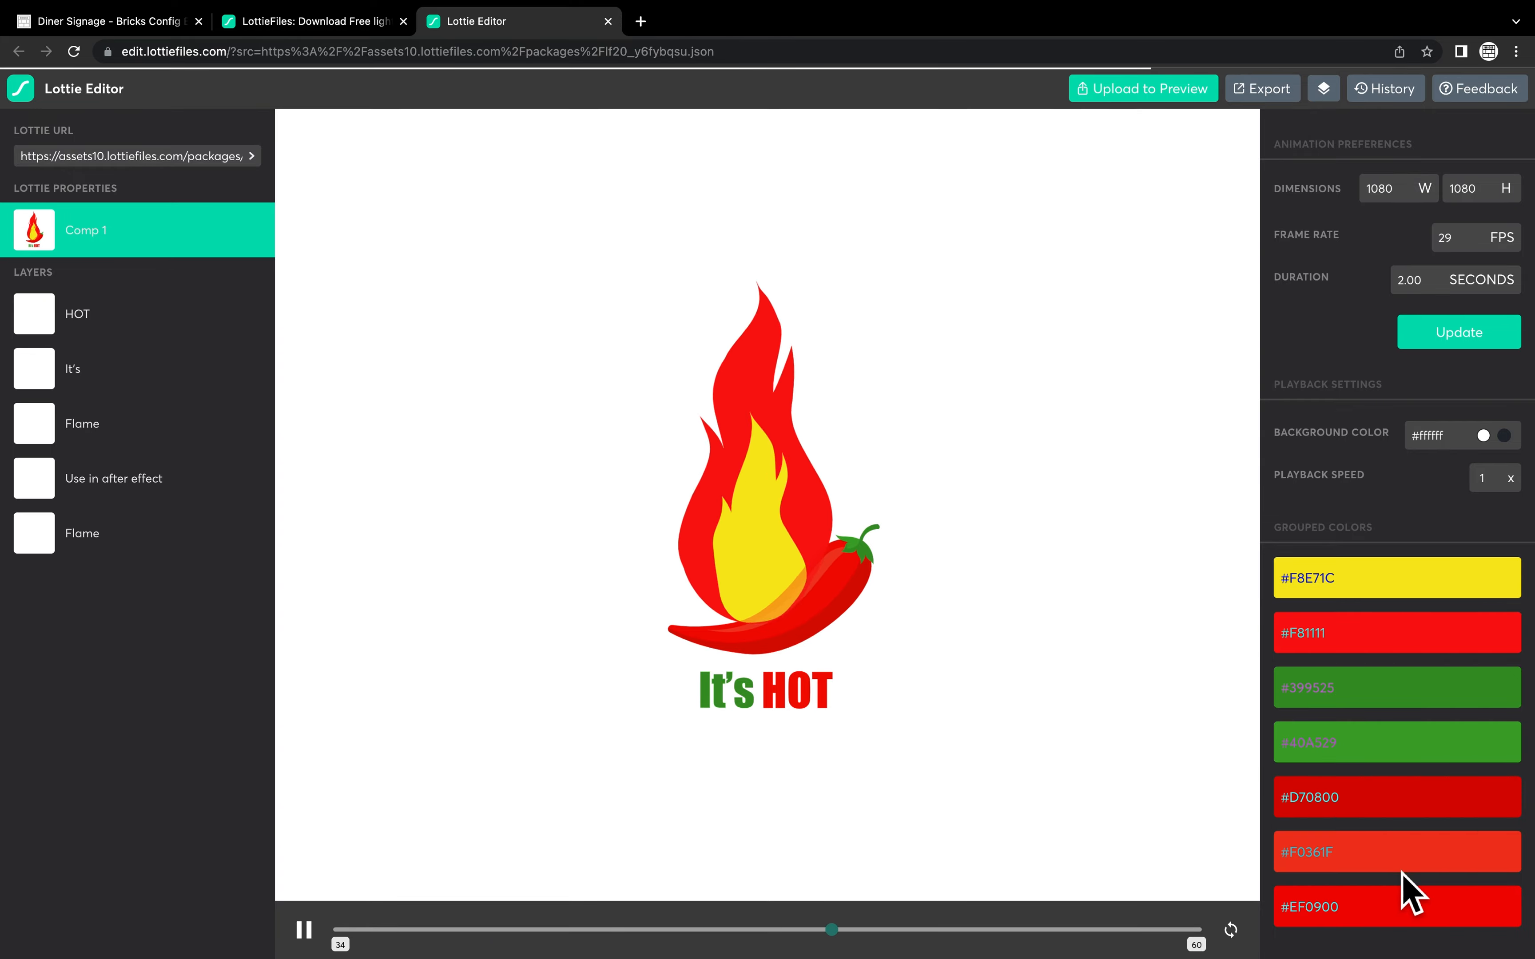
left_click(1508, 487)
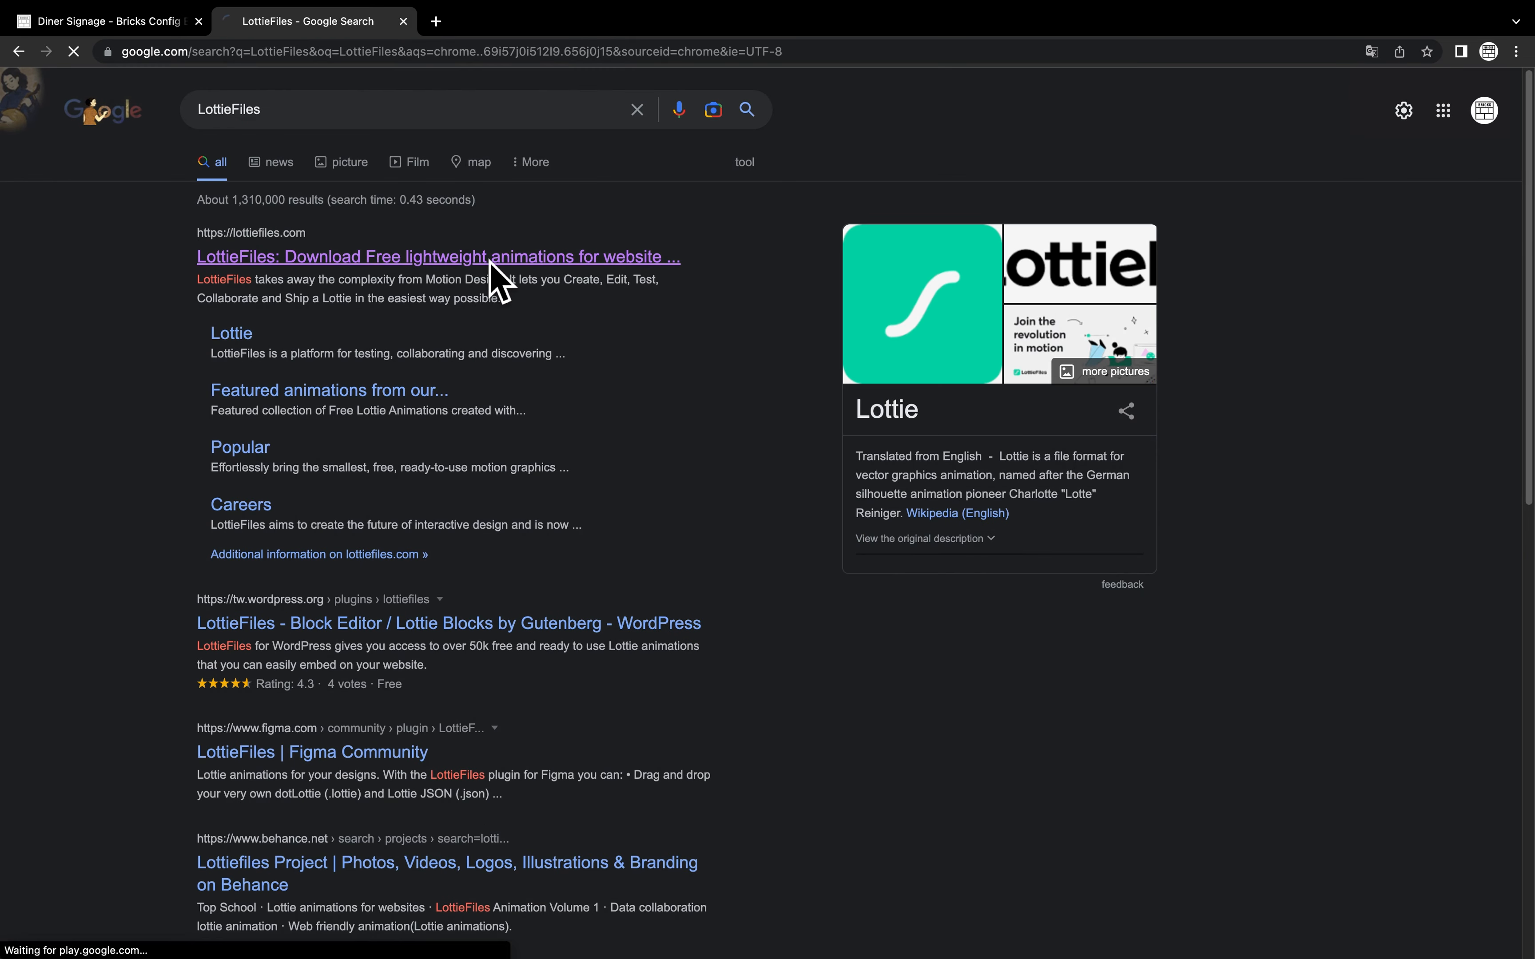
Open the LottieFiles website from the search results and search its animations for "Chili".
left_click(490, 257)
left_click(976, 118)
type("c")
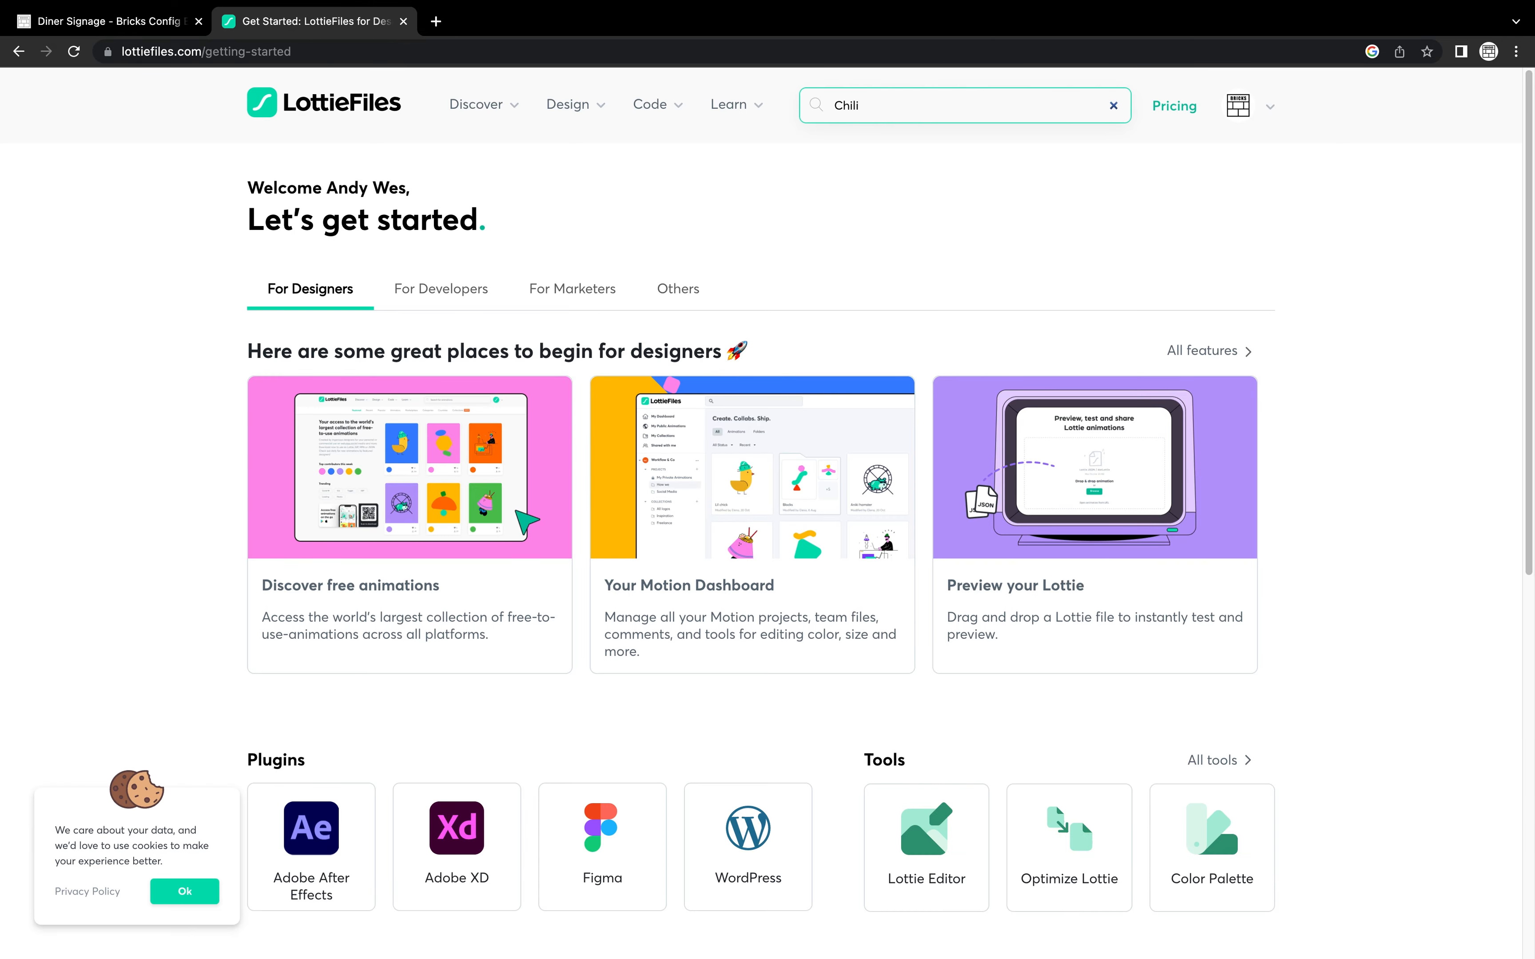
key("Return")
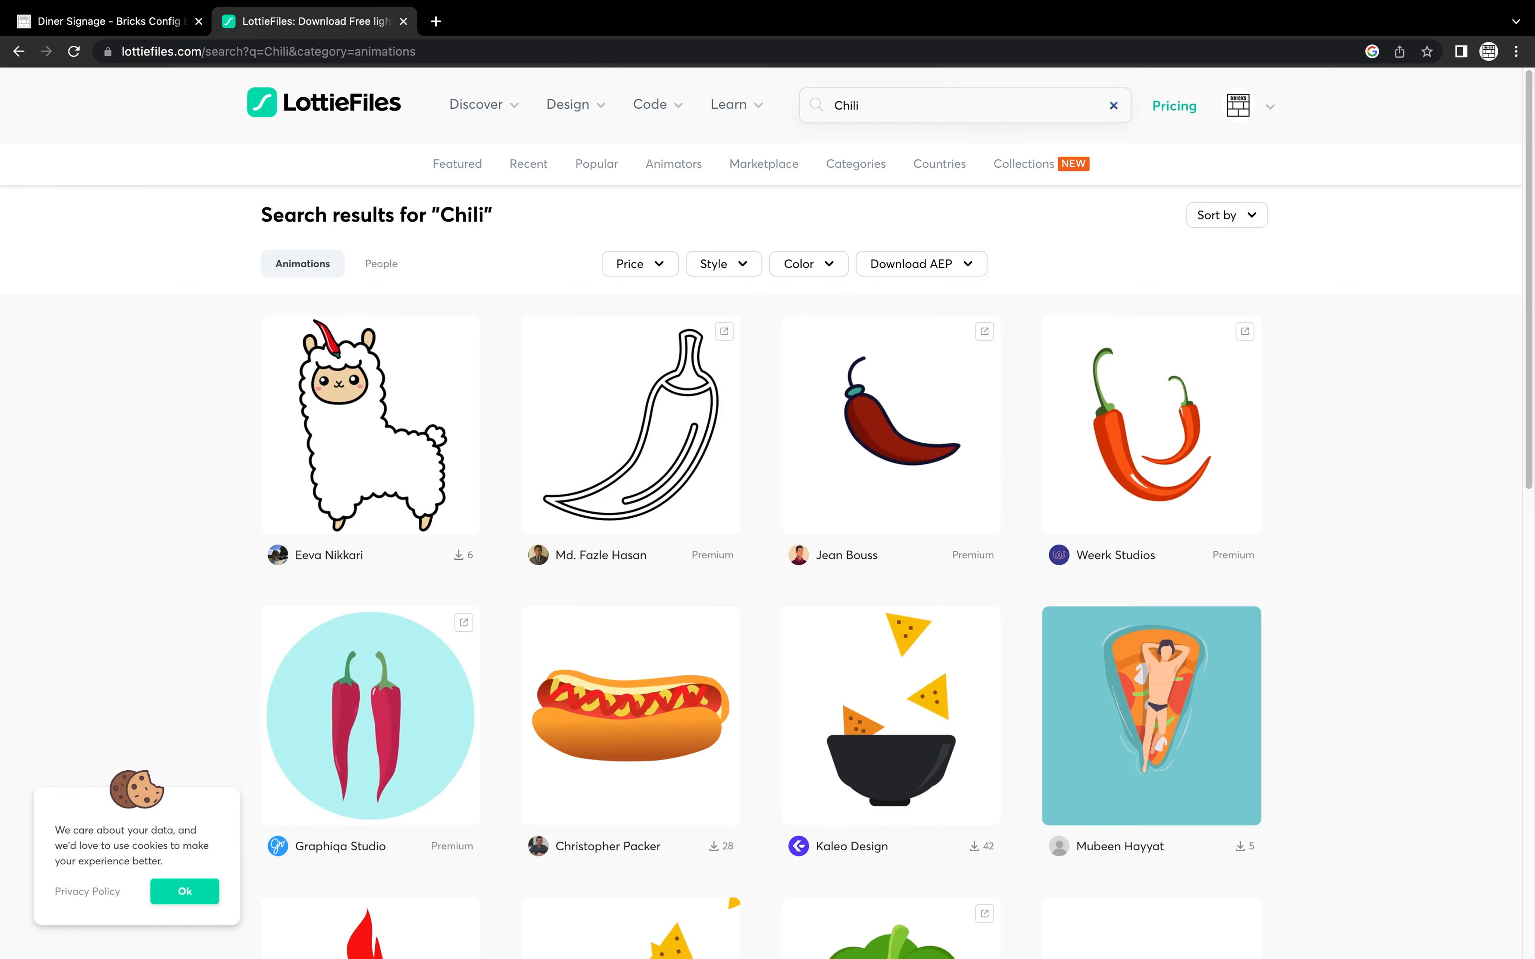
Open the "It's HOT" flaming chili animation from the search results and copy its Lottie Animation URL.
scroll(1341, 452, "down", 4)
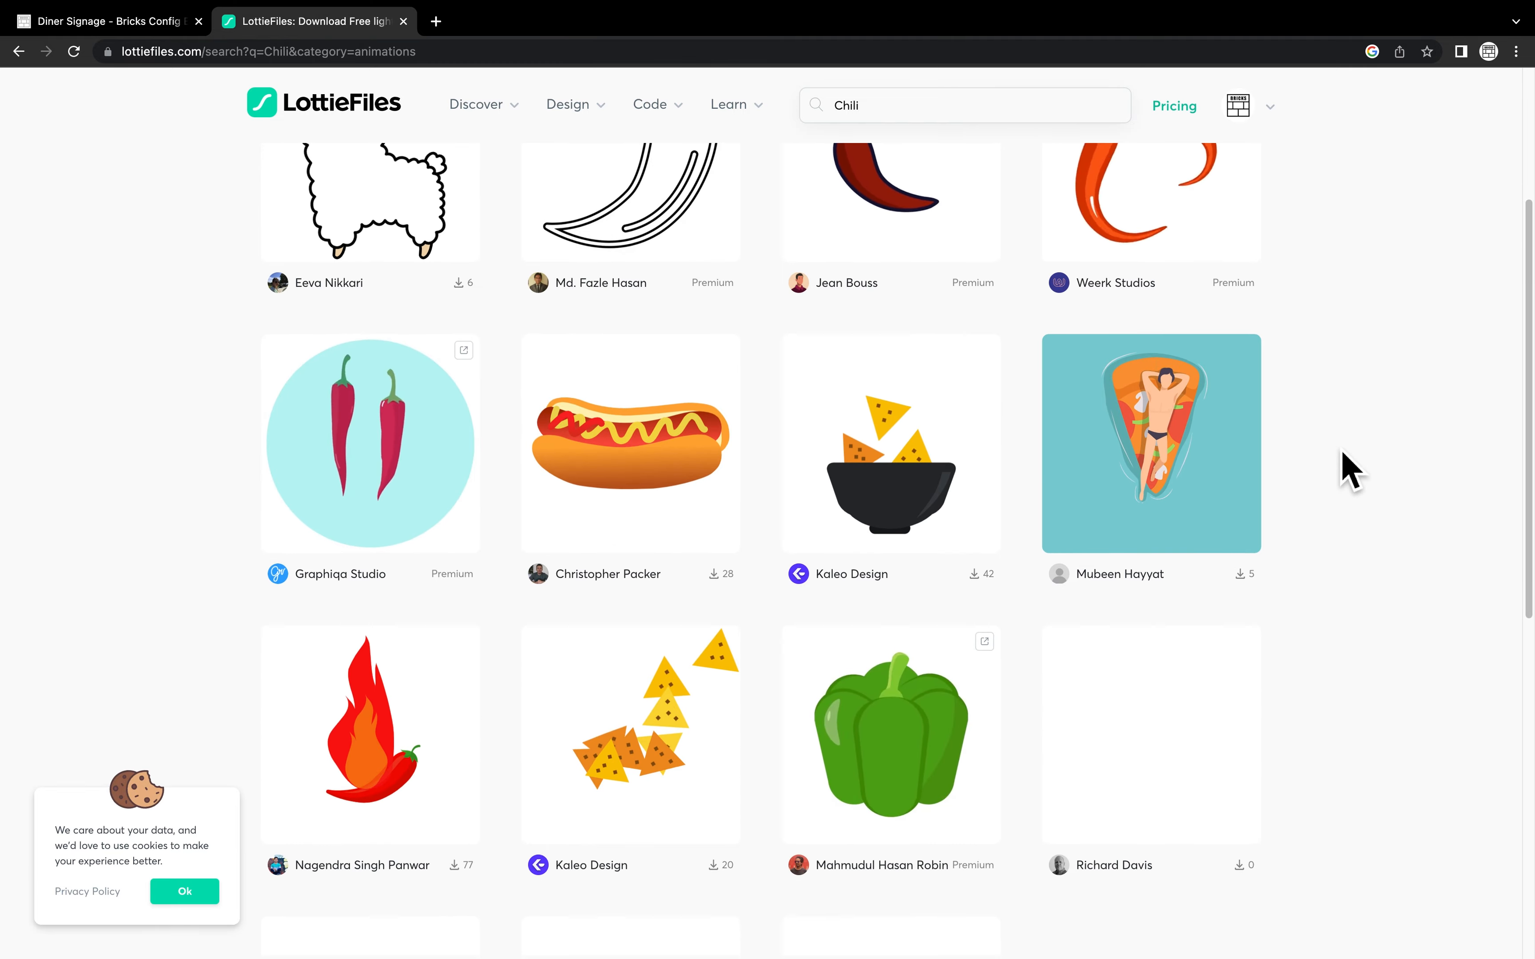
scroll(1341, 457, "down", 4)
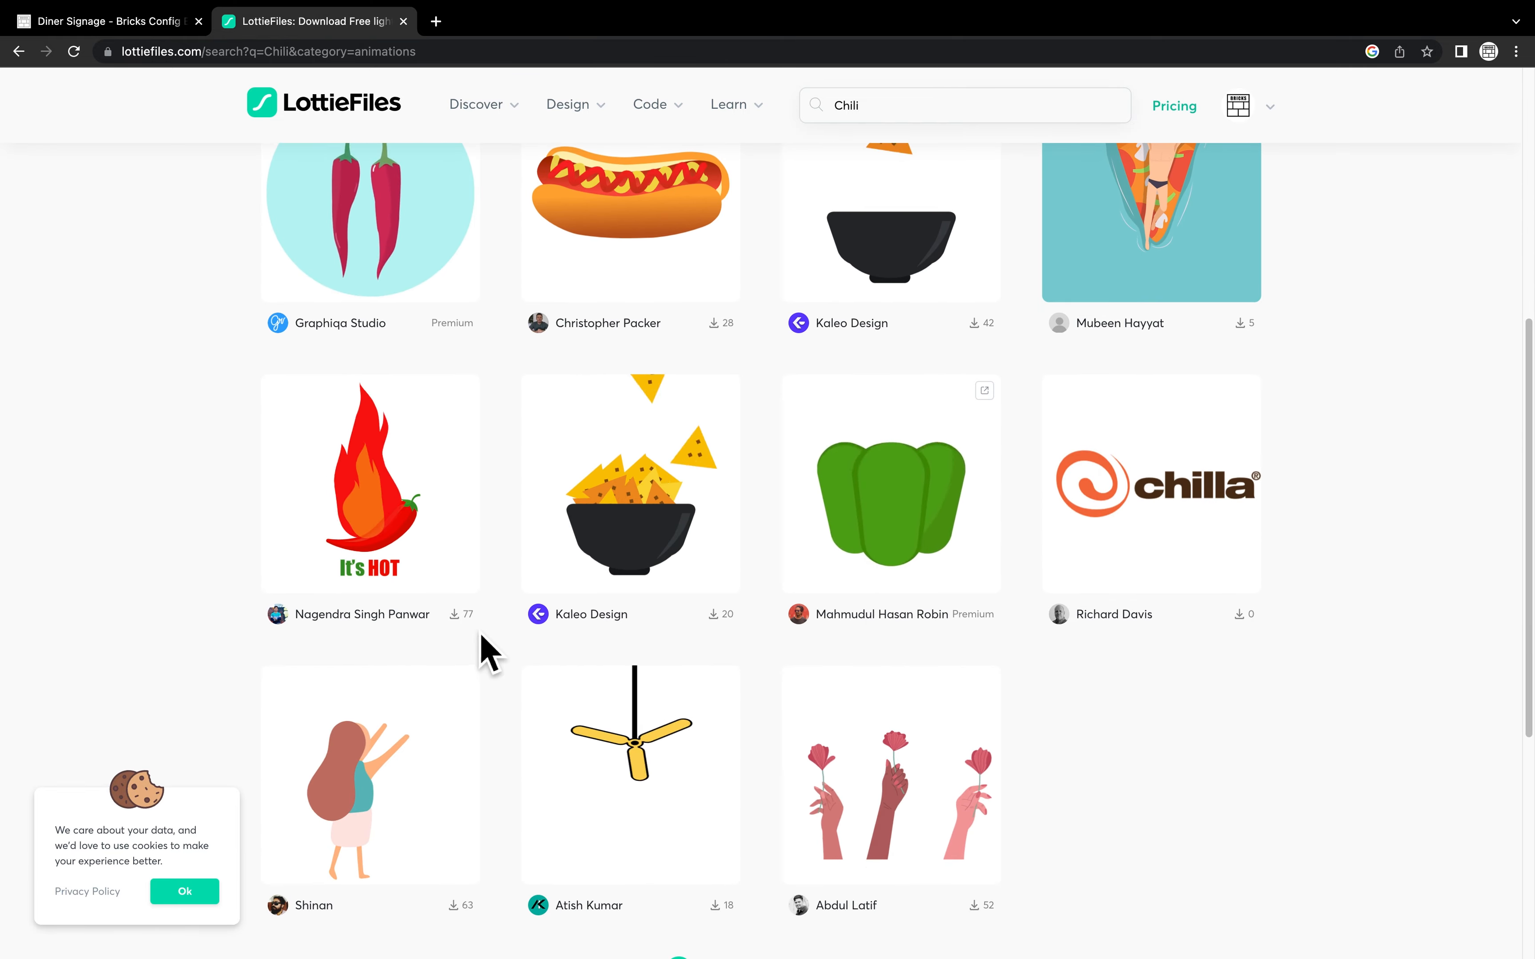
left_click(423, 546)
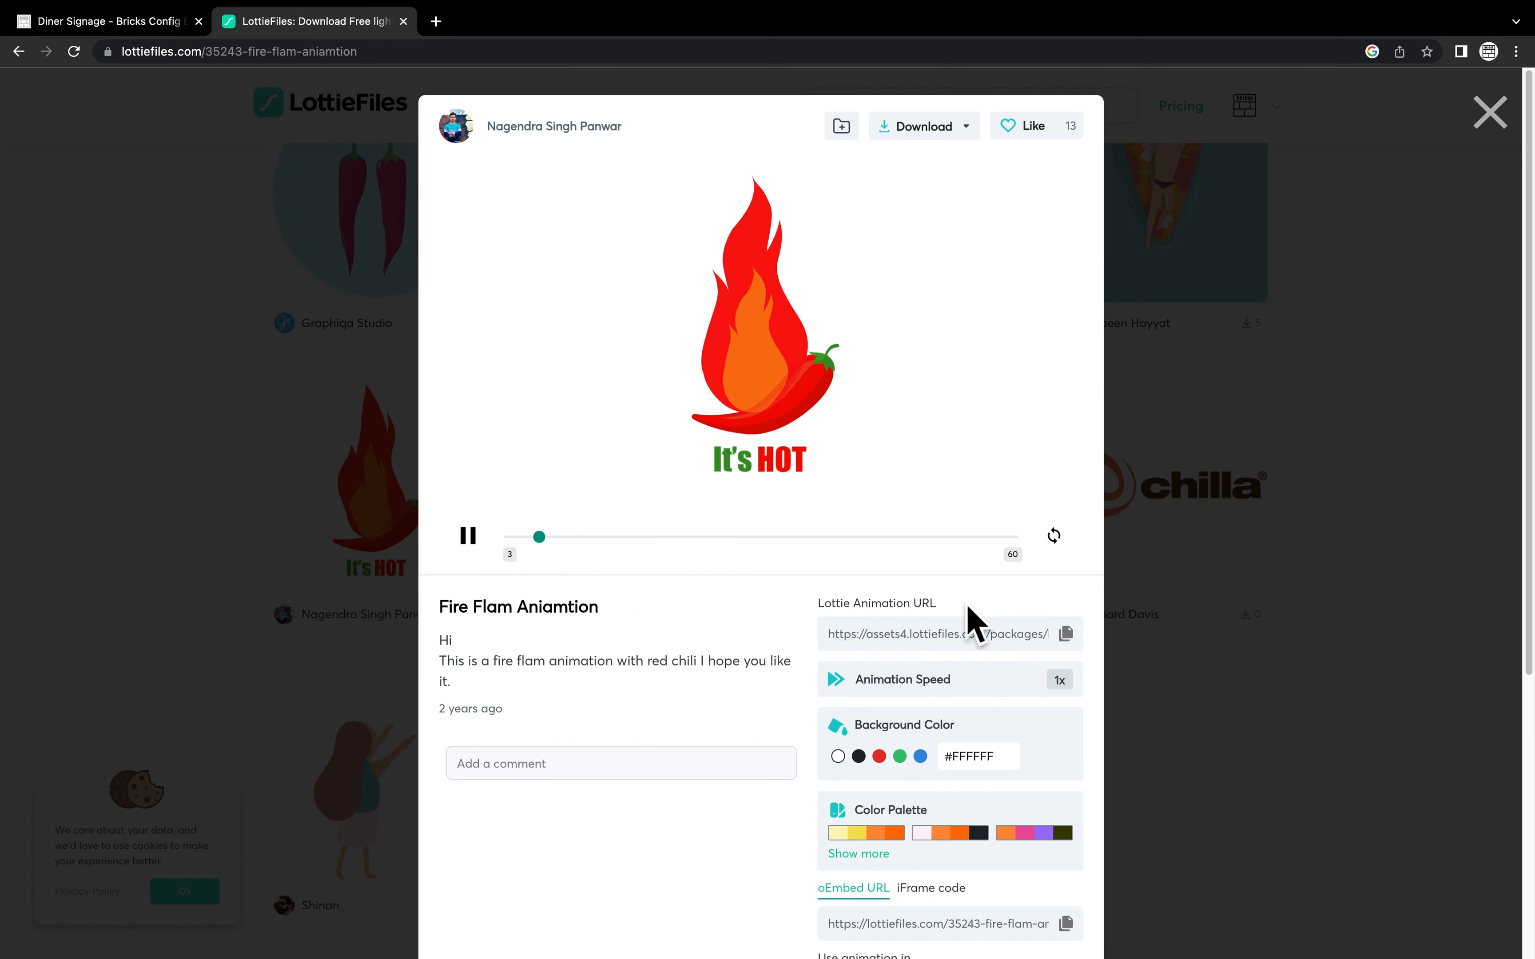
left_click(1067, 634)
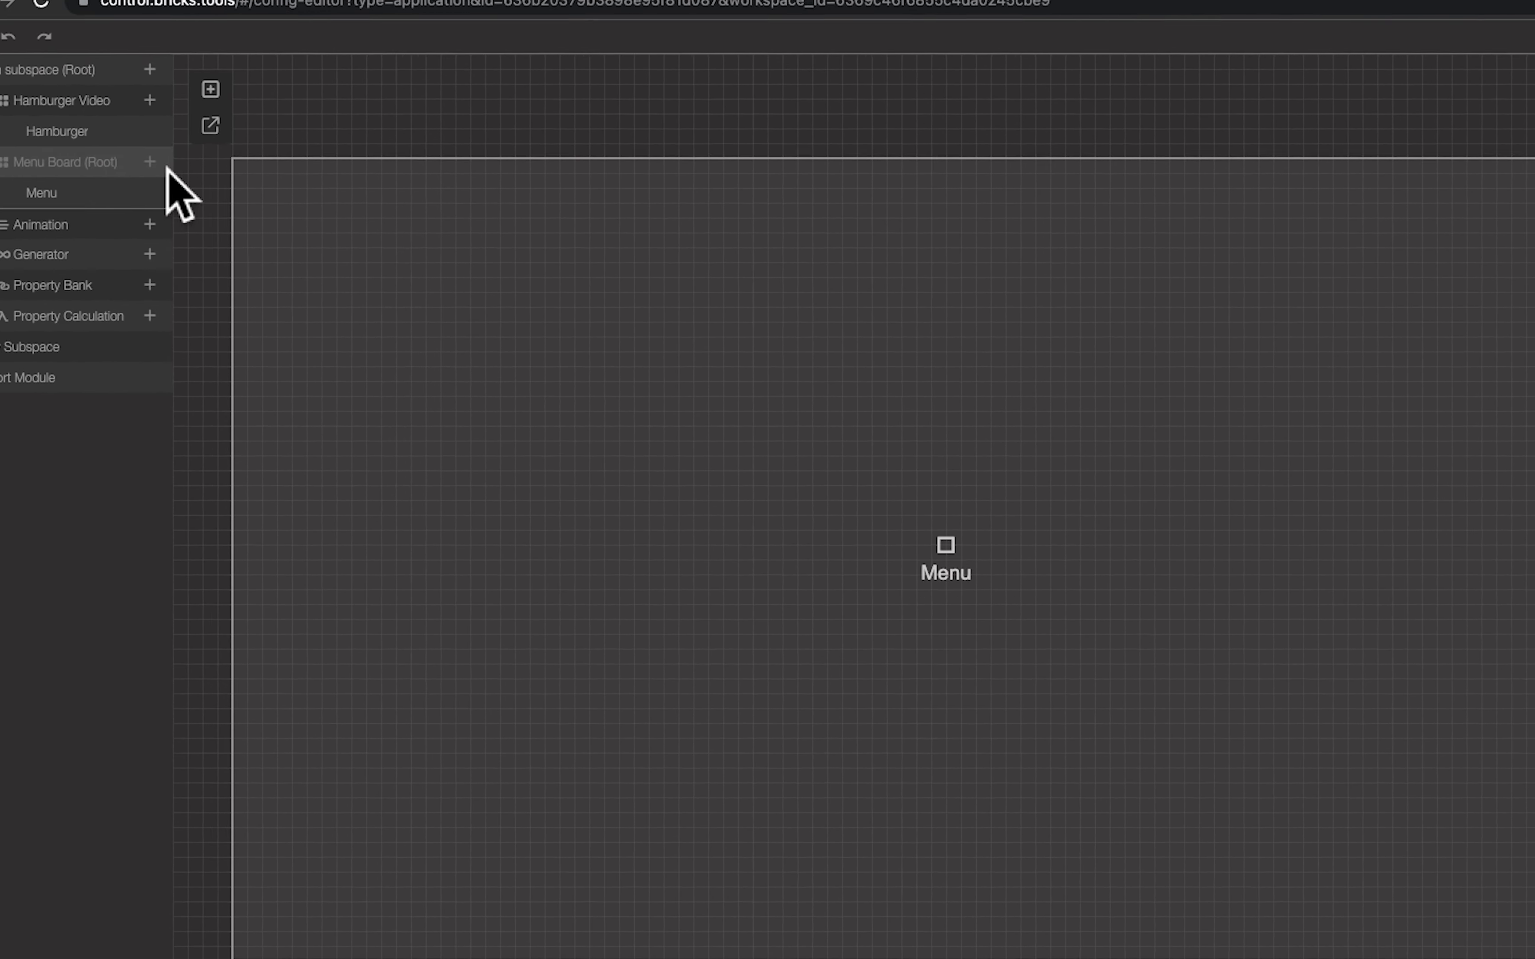
Add a Lottie brick titled "Chili" to the Menu Board canvas in Bricks, with width 6 and height 5.
left_click(211, 151)
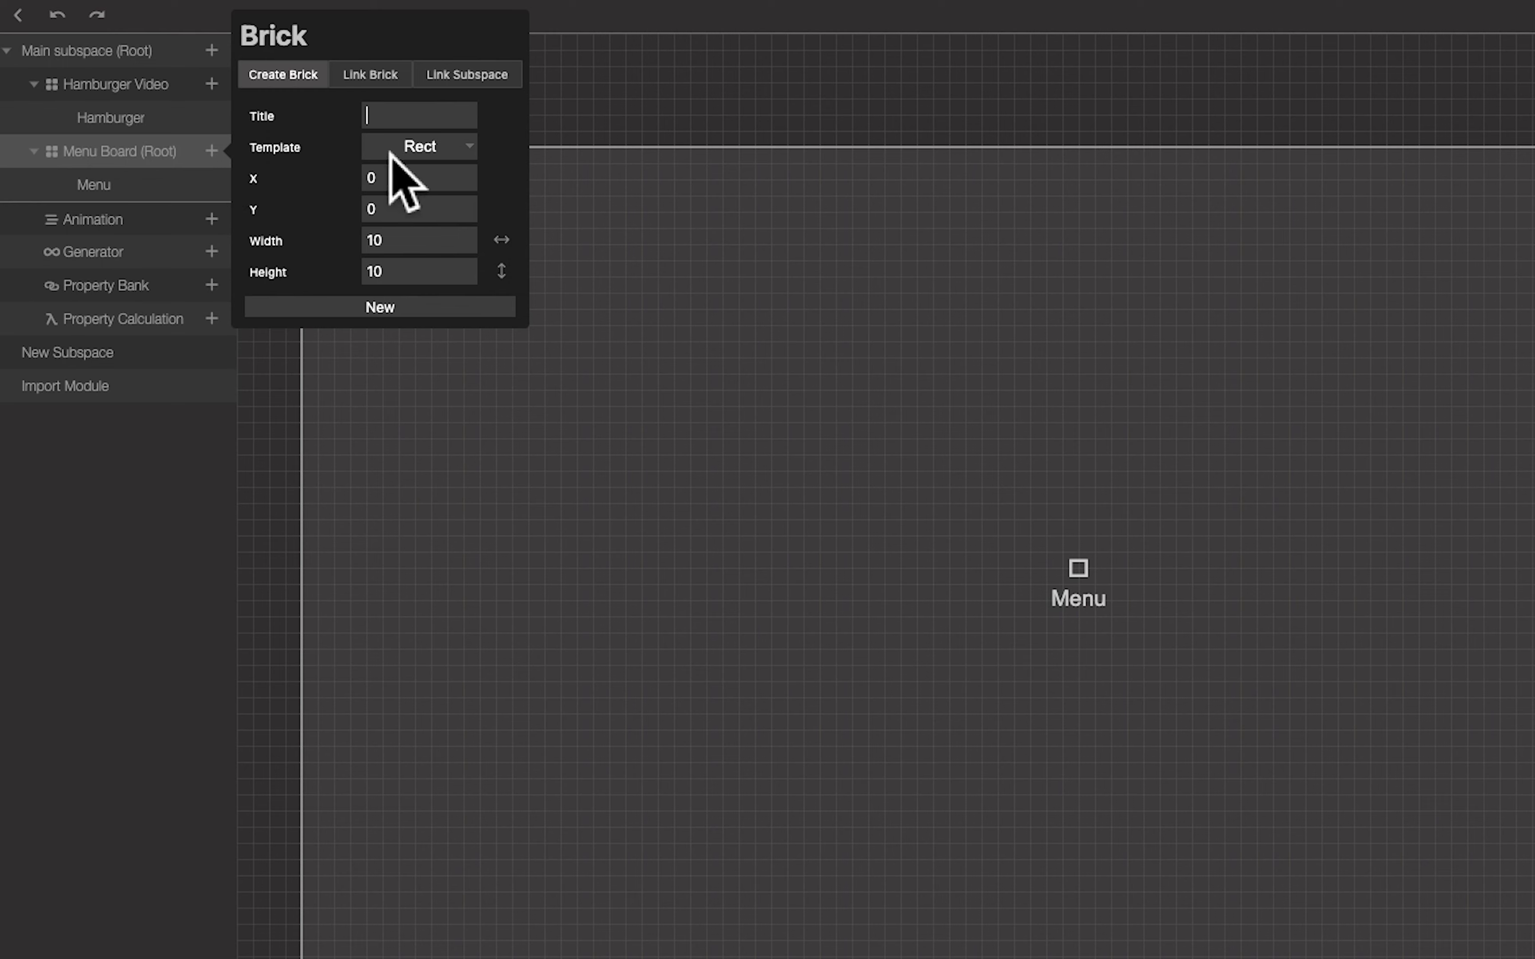
left_click(459, 149)
left_click(462, 448)
left_click(423, 121)
double_click(435, 241)
type("6")
double_click(431, 272)
type("5")
left_click(457, 314)
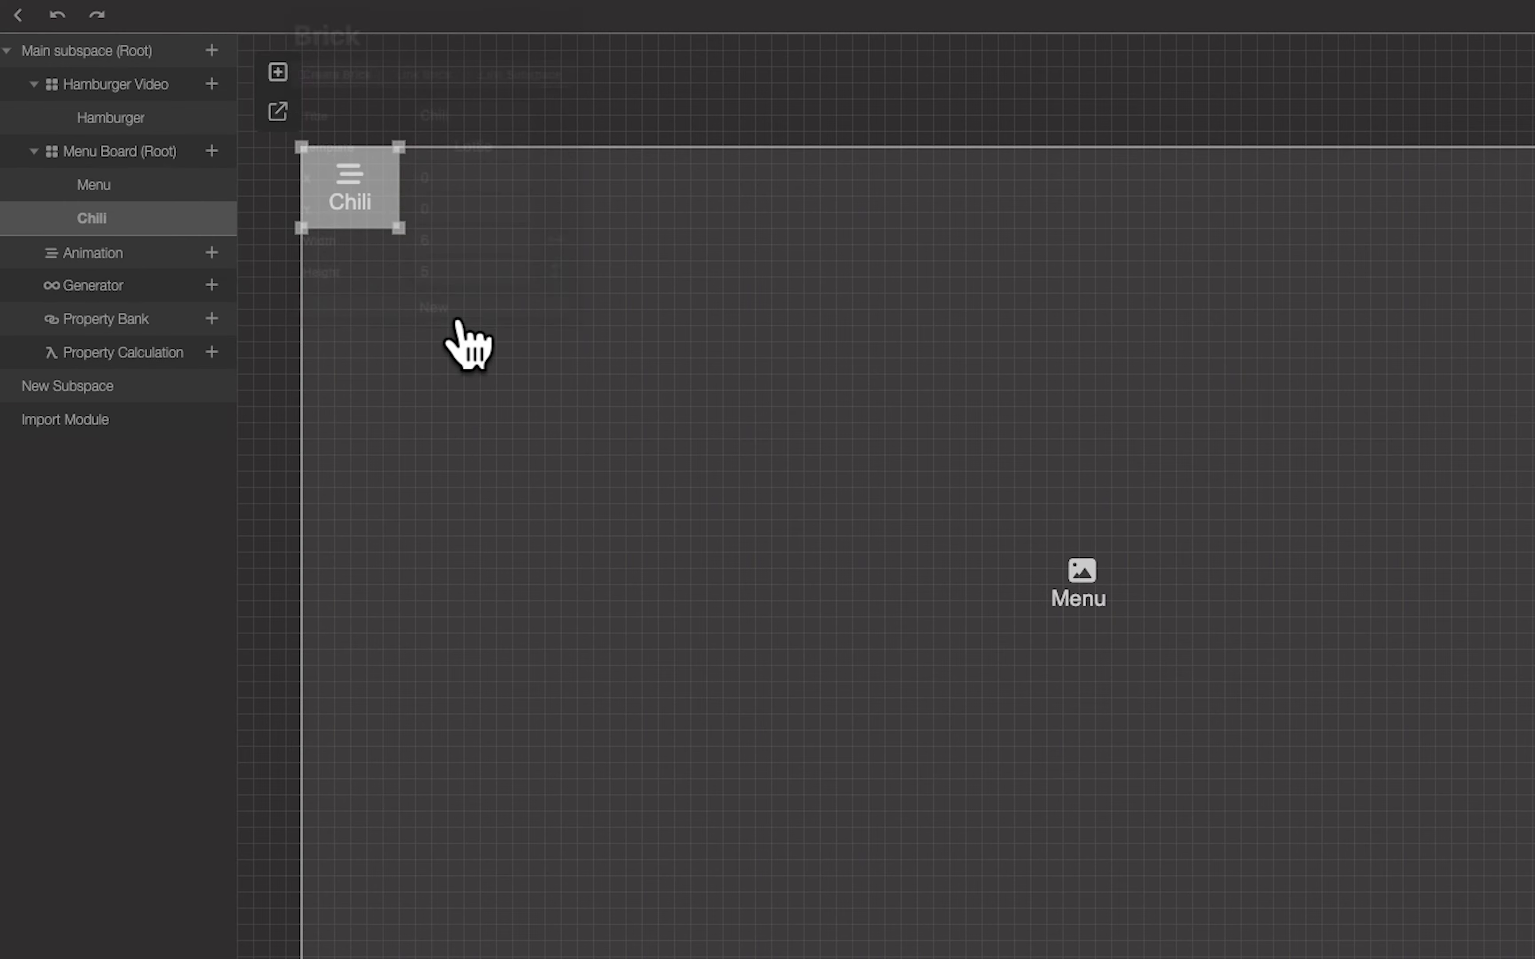
Set the Chili brick's URI to the copied Lottie animation URL and preview the Menu Board canvas.
left_click(1470, 715)
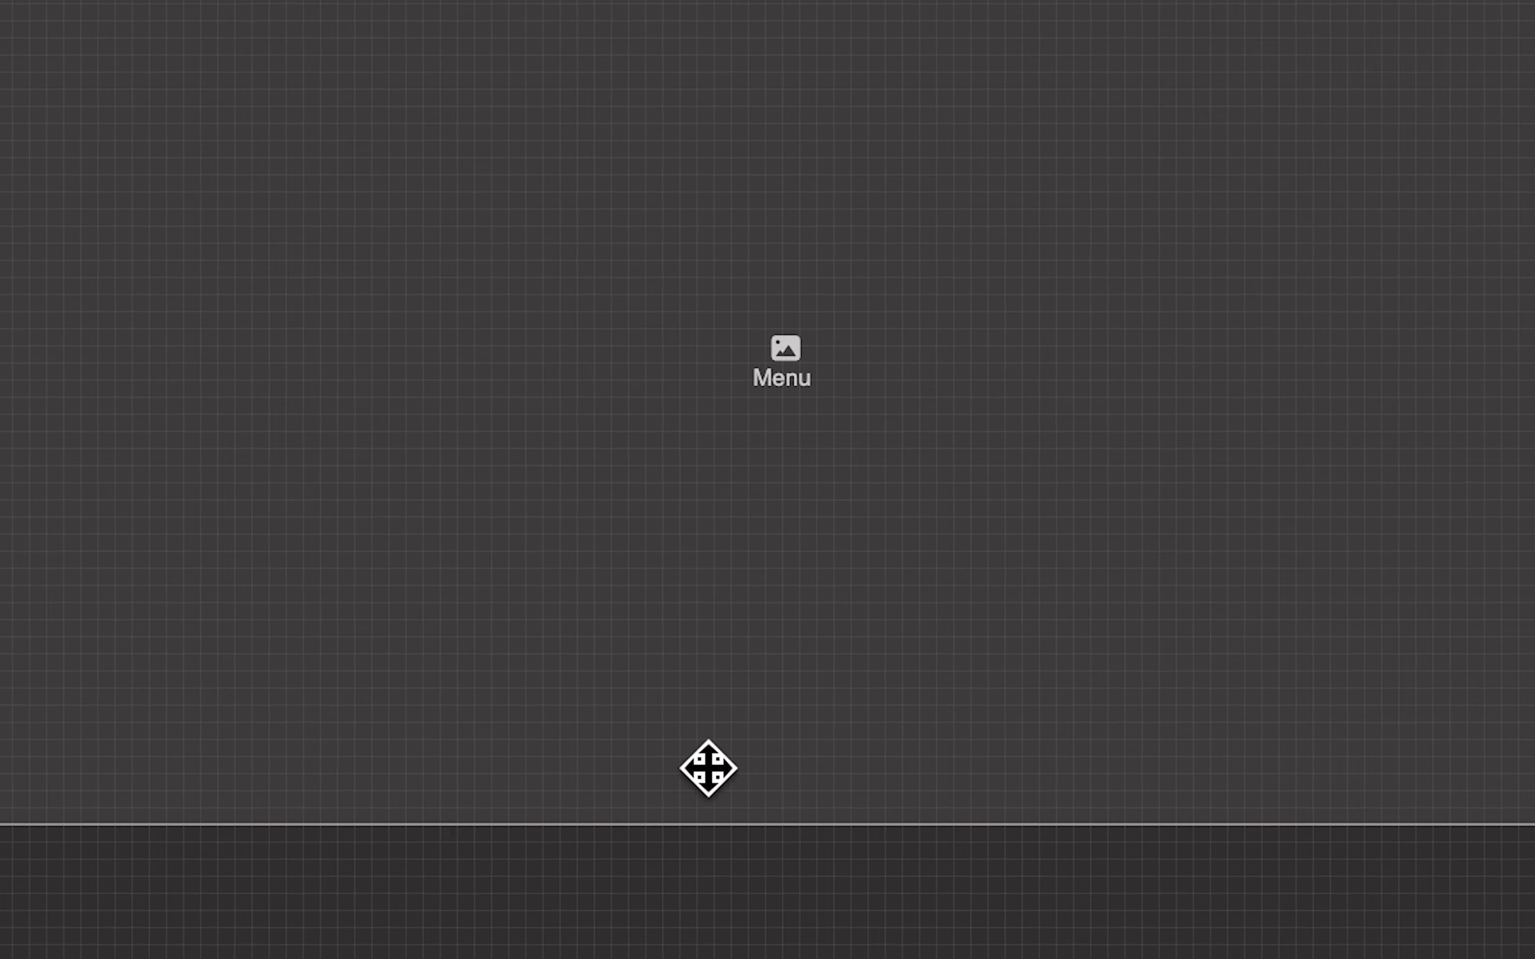
left_click(251, 945)
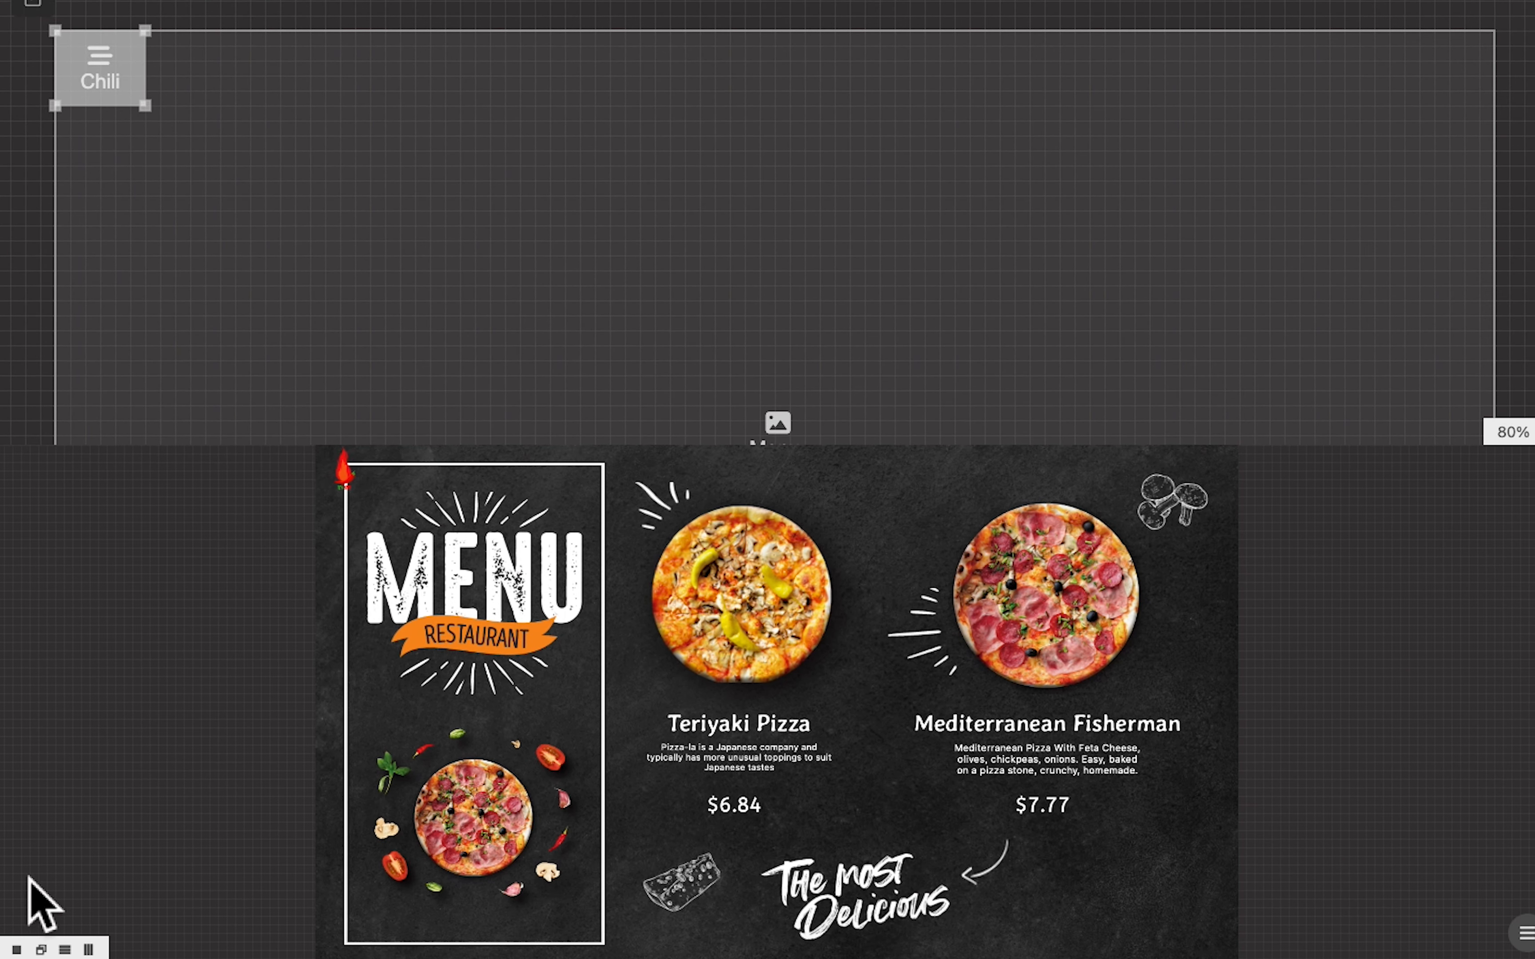
Move the Chili brick from the canvas's upper-left corner to the upper area right of center.
left_click_drag(127, 99, 1018, 244)
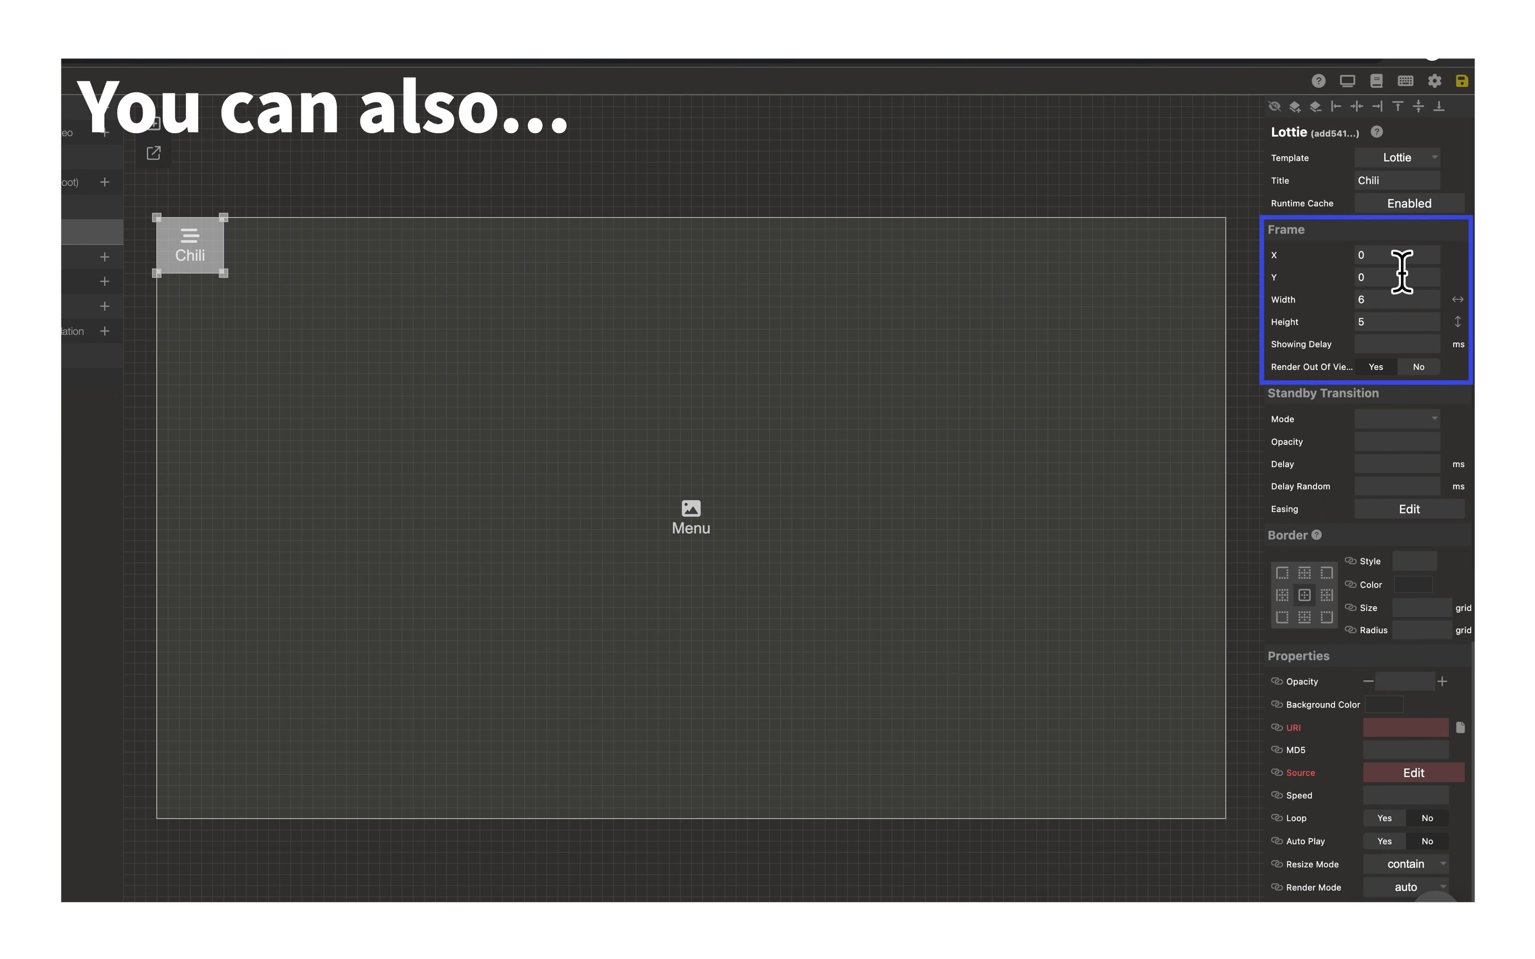
Position the Chili brick on the Menu Board canvas at X 57 and Y 26.
type("57")
left_click(1403, 282)
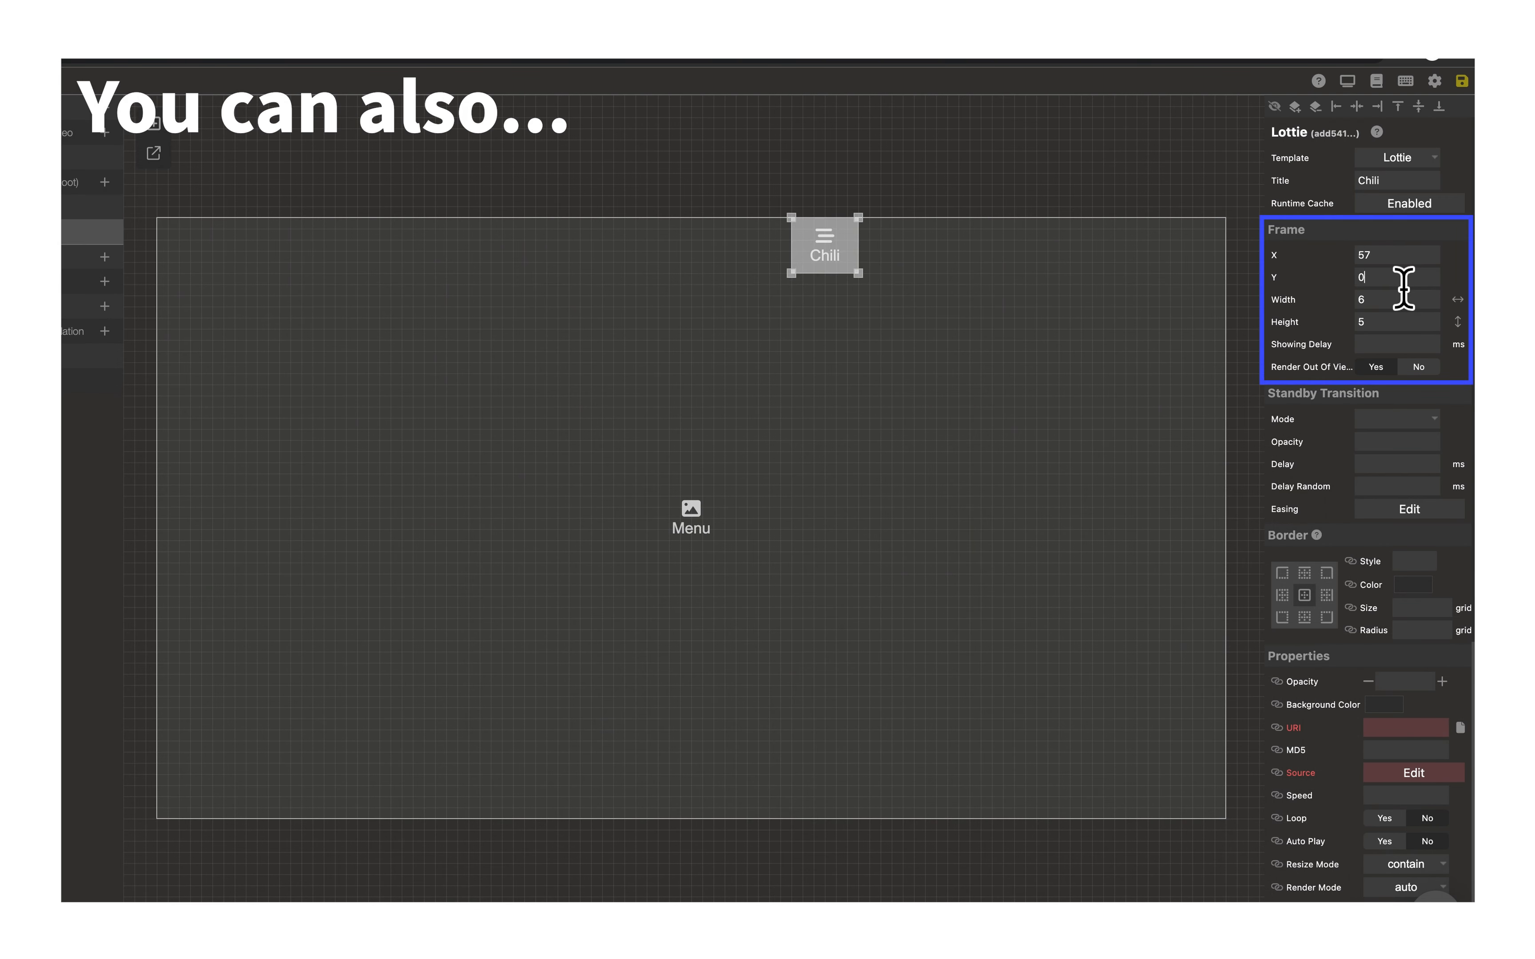
type("26")
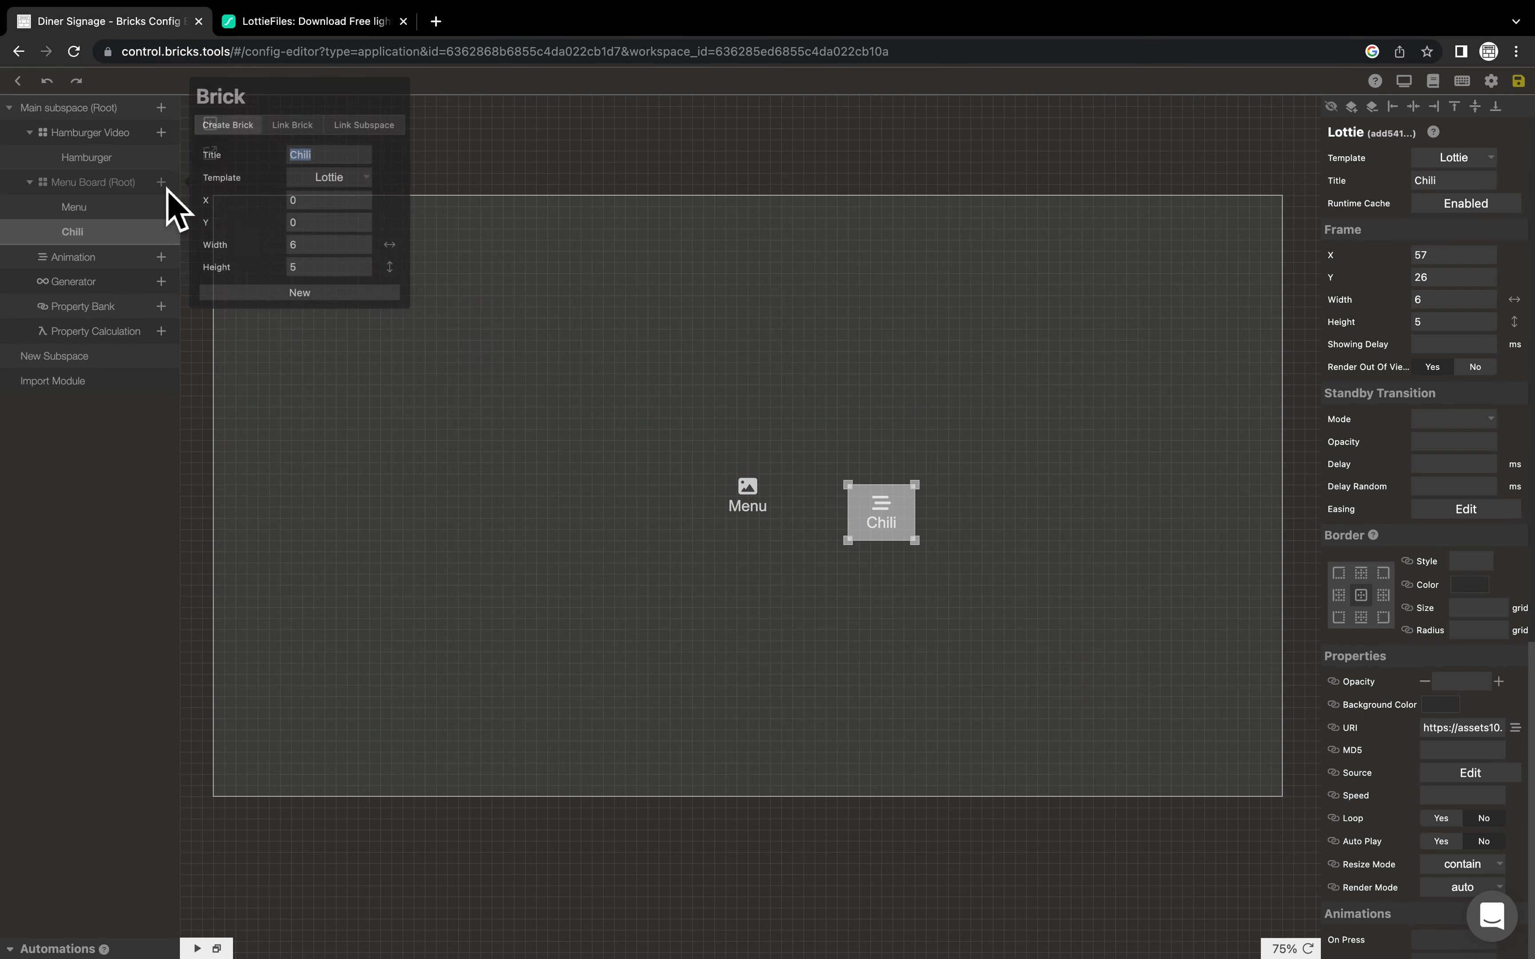
Add a Lottie brick titled "Pizza" to the Menu Board canvas, with width 6 and height 5.
double_click(314, 158)
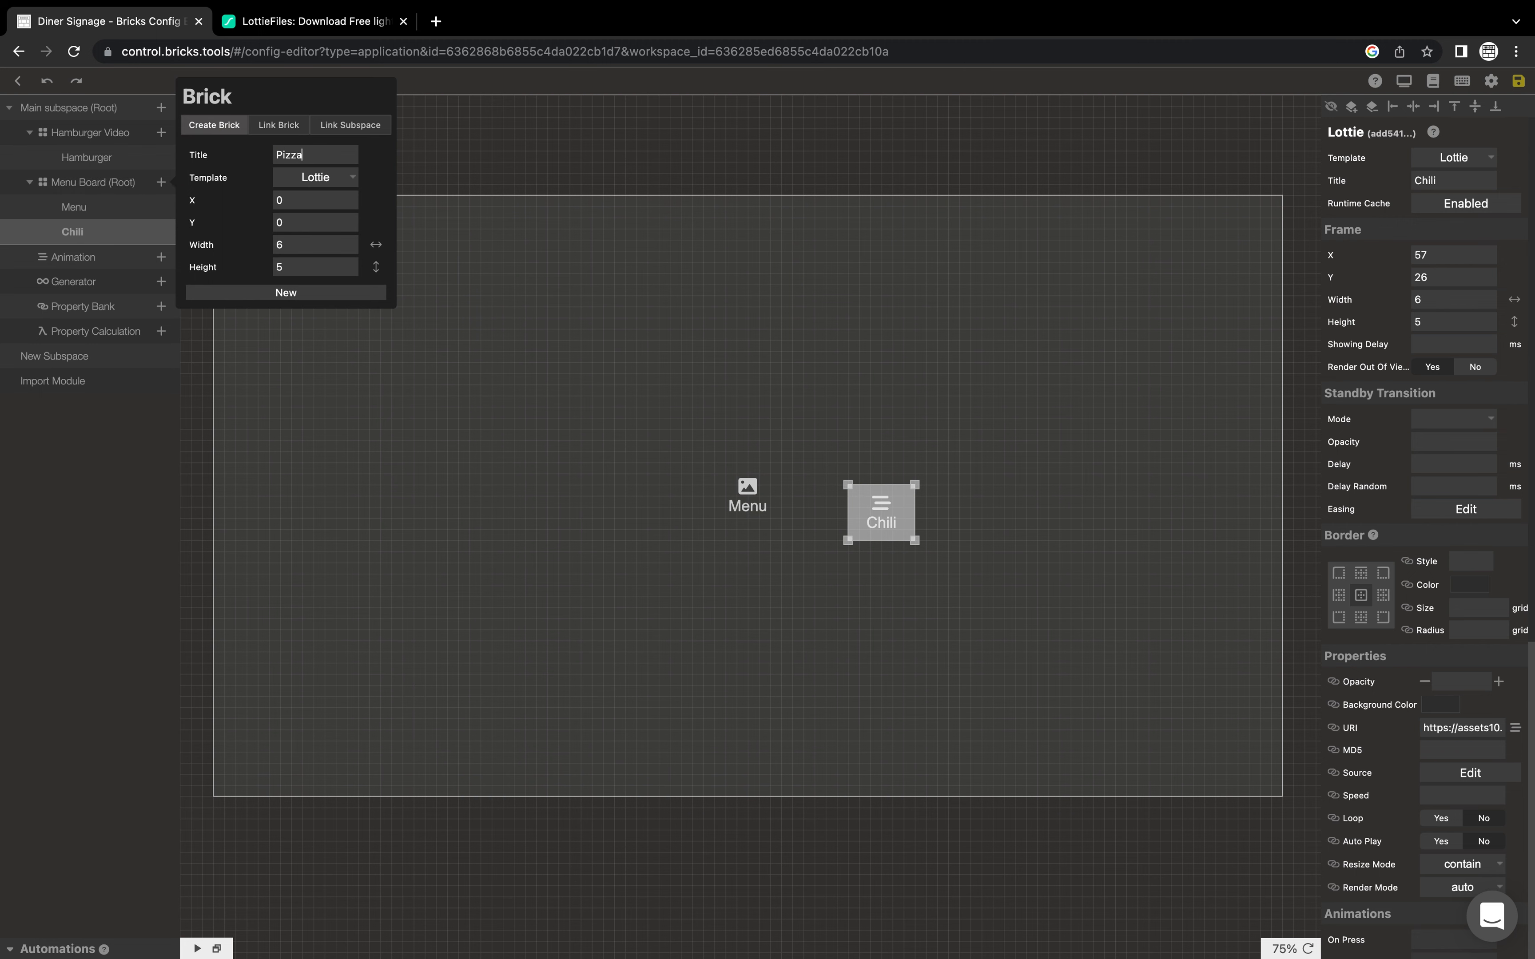
left_click(285, 293)
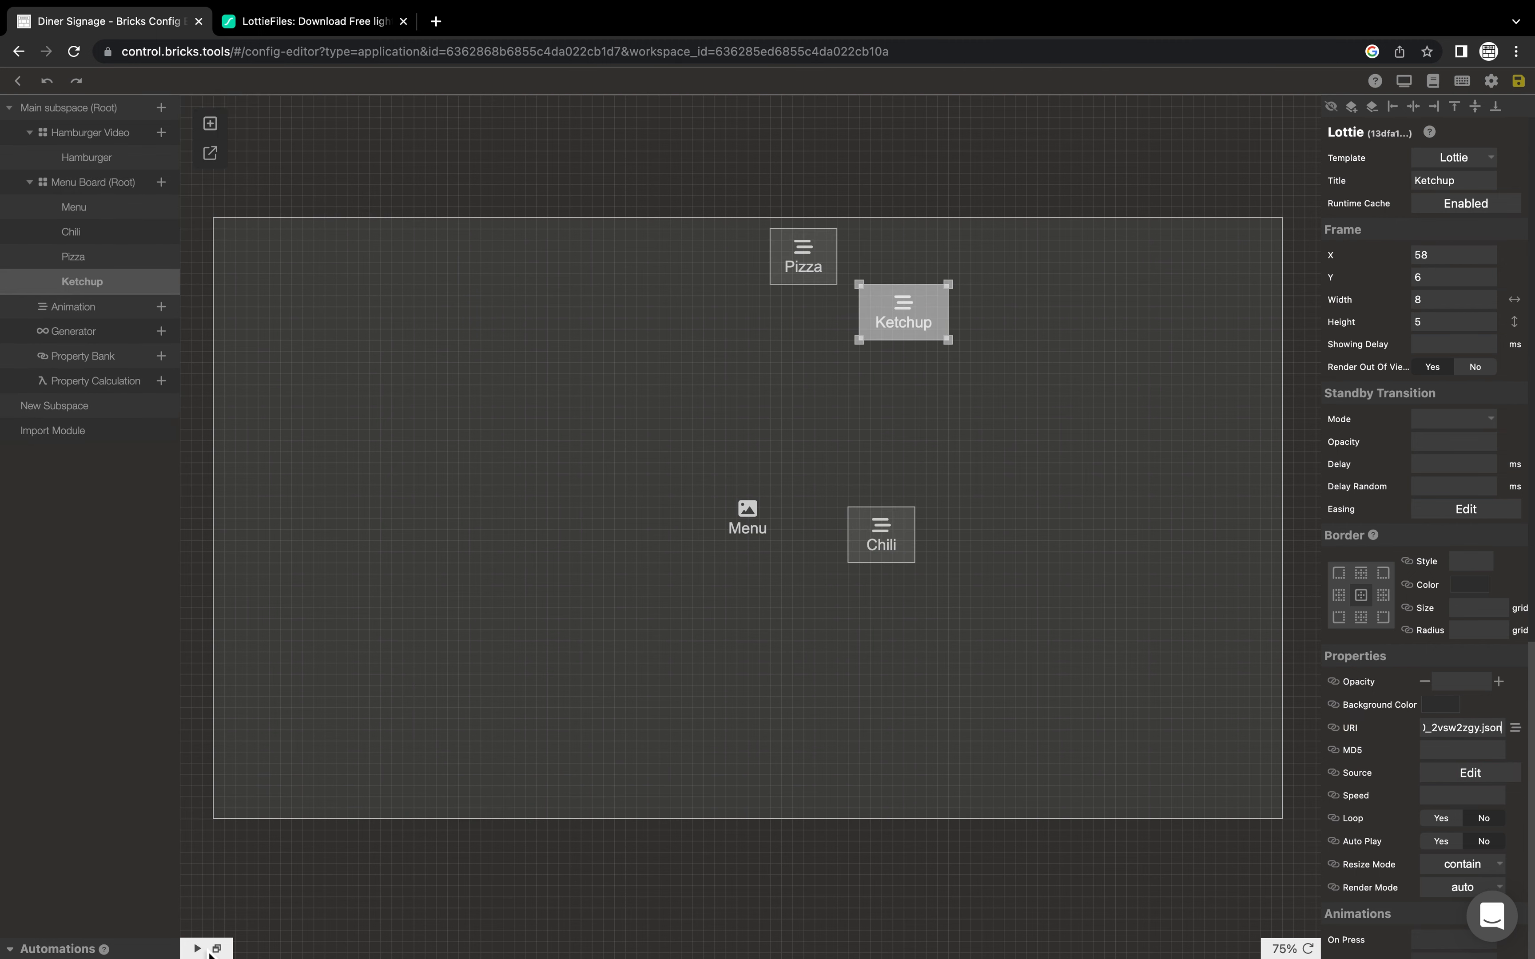
Preview the Menu Board canvas and set the Chili brick's animation speed to 2.
left_click(202, 950)
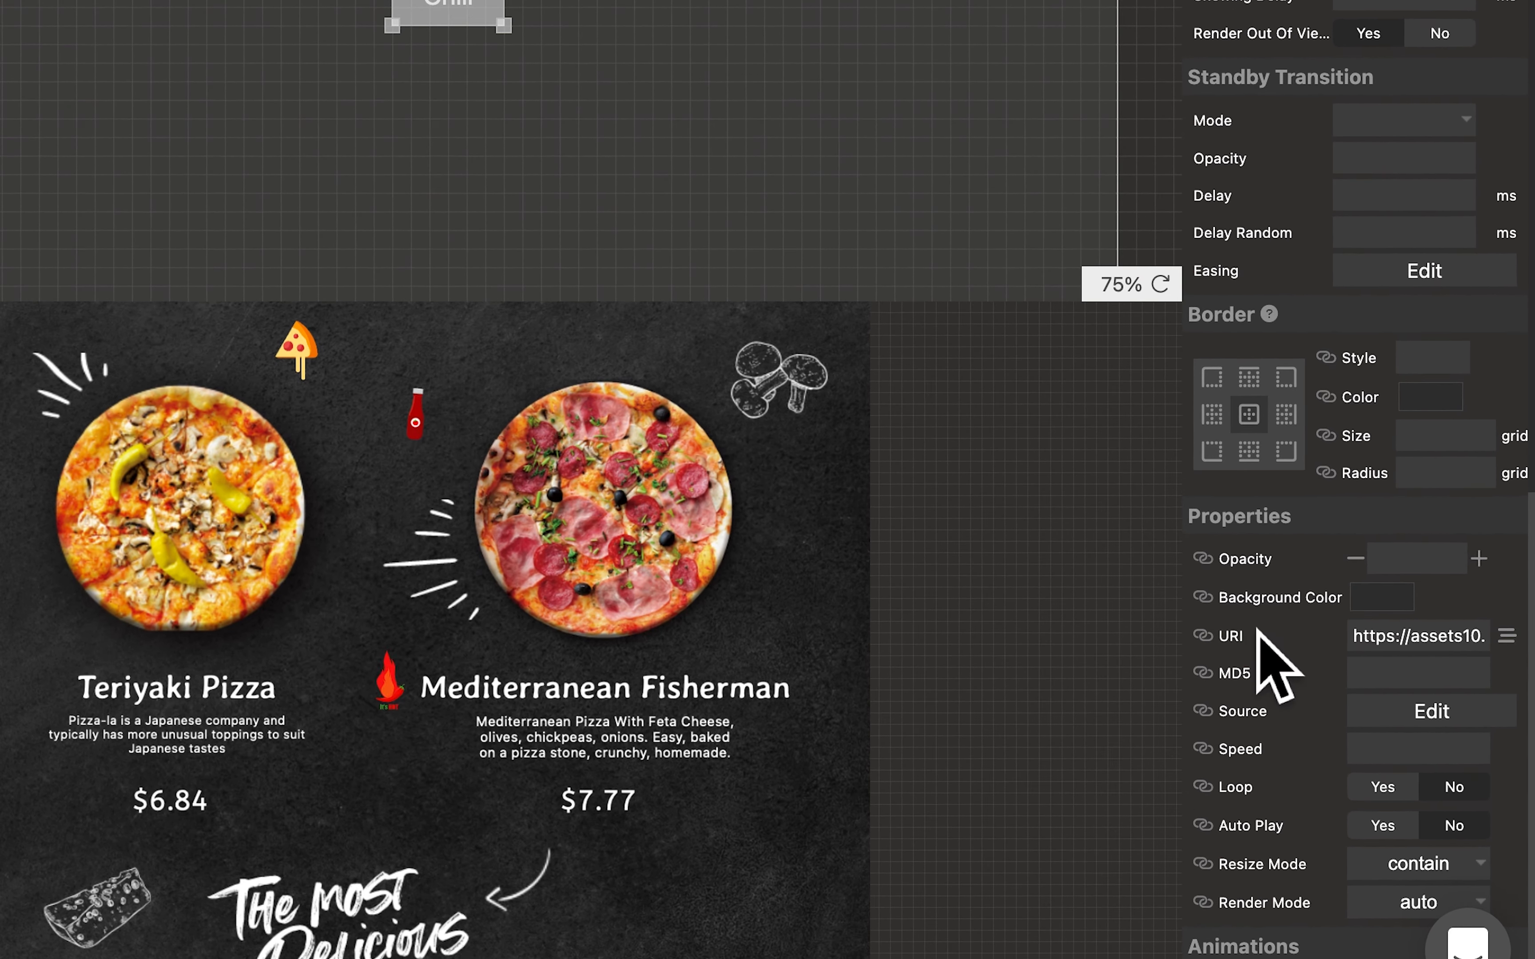
left_click(1405, 770)
type("2")
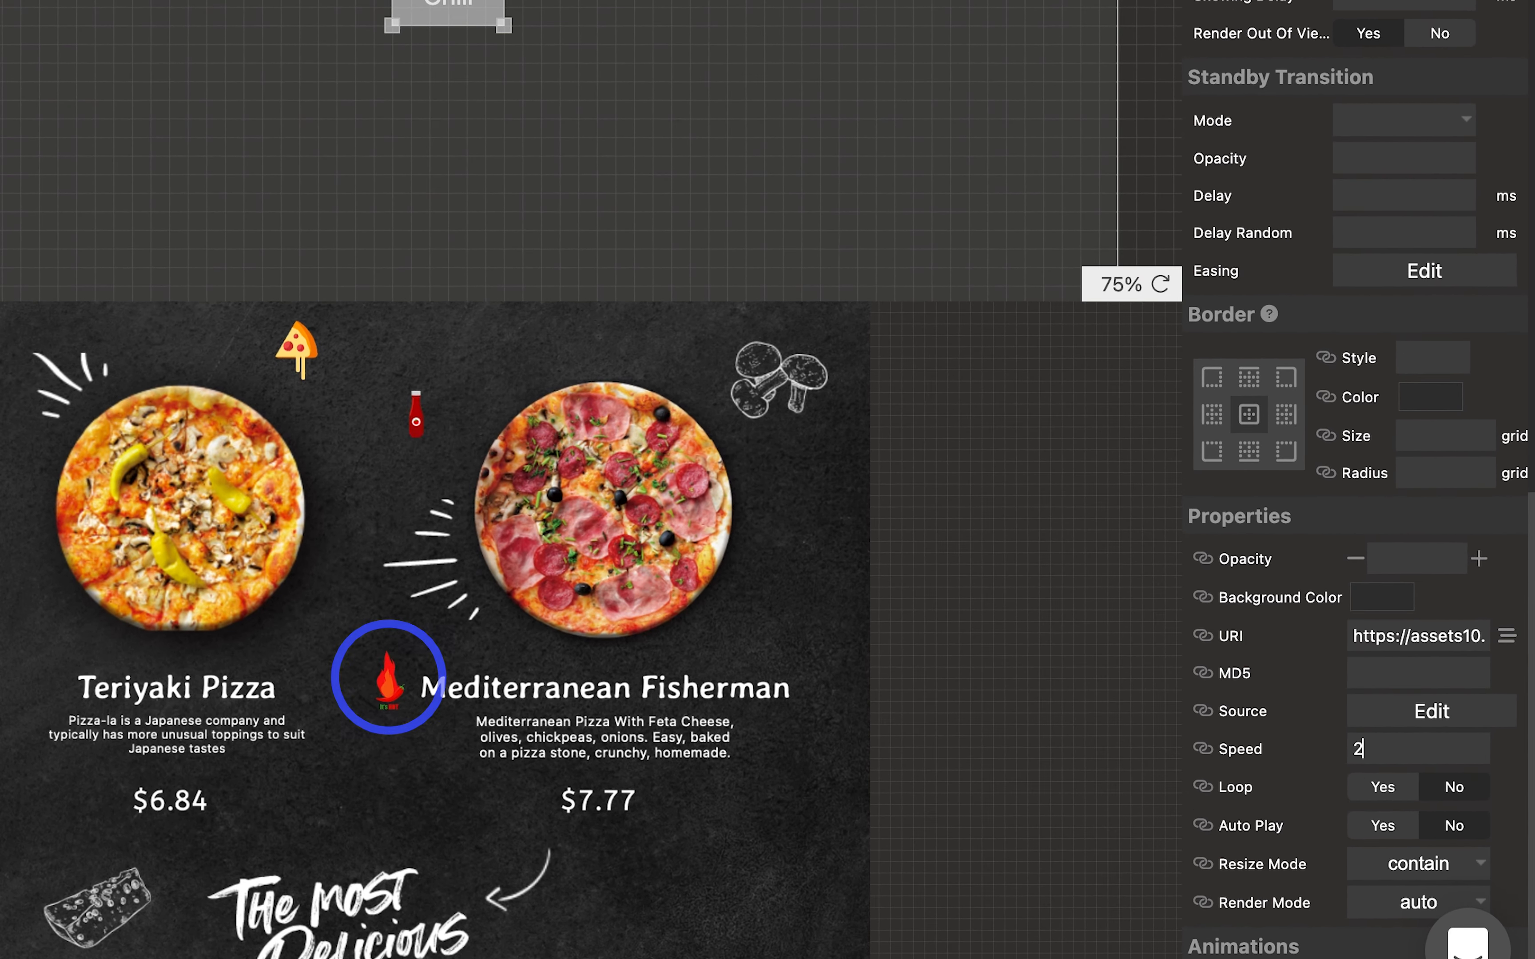